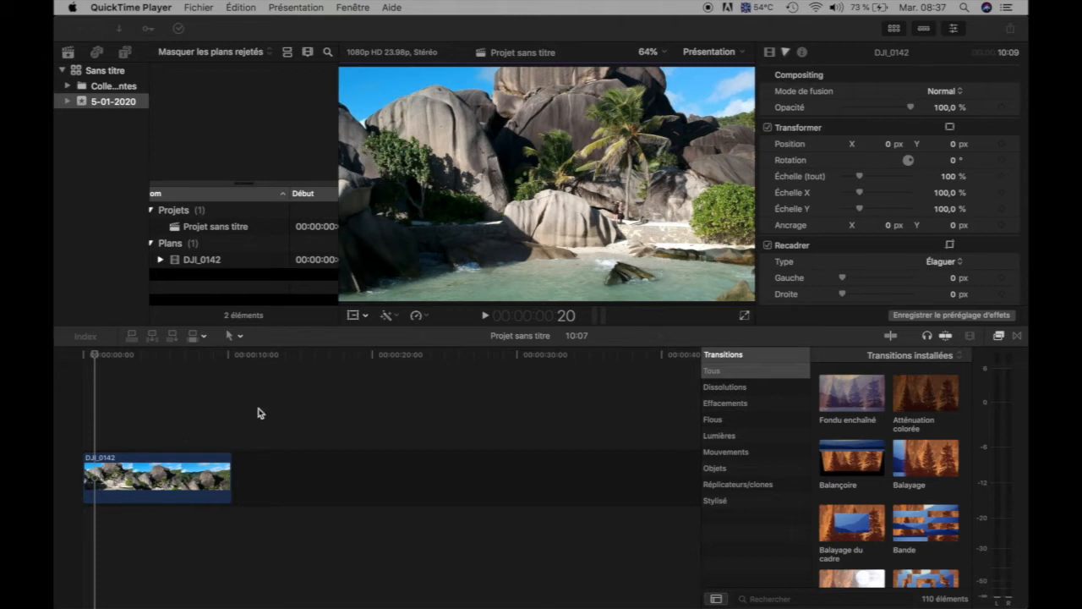
Move the playhead to 2:04, display the effects browser and look through its video and audio categories.
{"action": "left_click", "coordinate": [97, 374]}
{"action": "left_click_drag", "start_coordinate": [95, 358], "coordinate": [115, 370]}
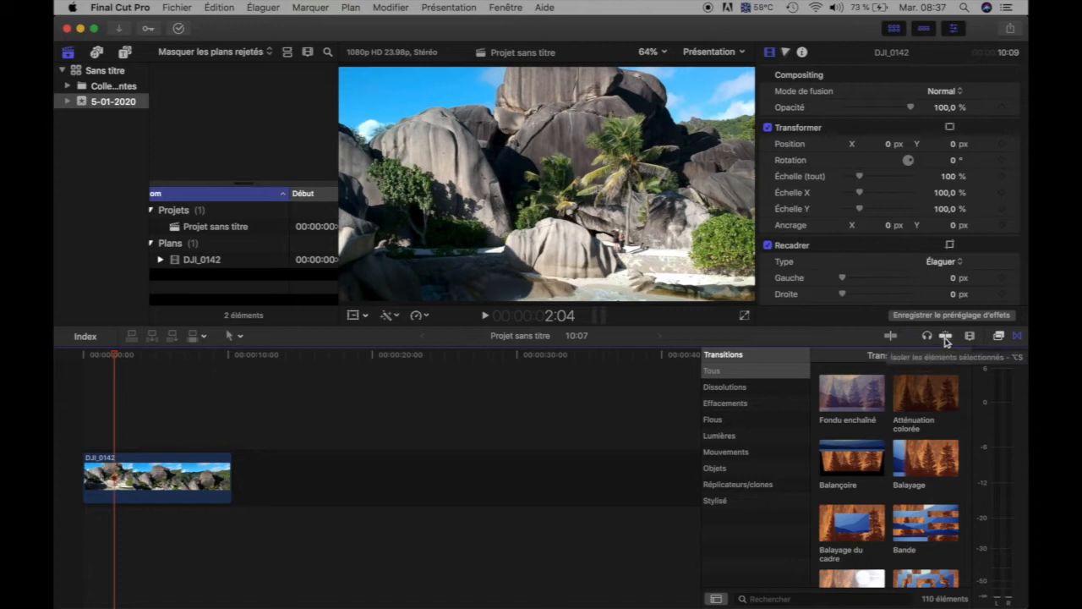
{"action": "left_click", "coordinate": [999, 336]}
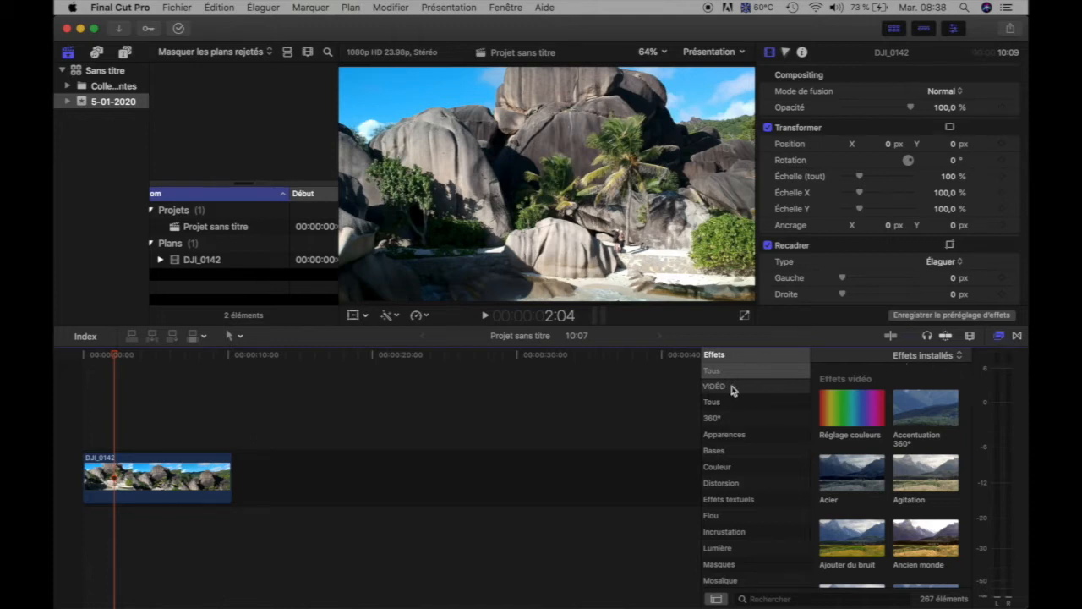
{"action": "scroll", "coordinate": [727, 426], "scroll_direction": "down", "scroll_amount": 5}
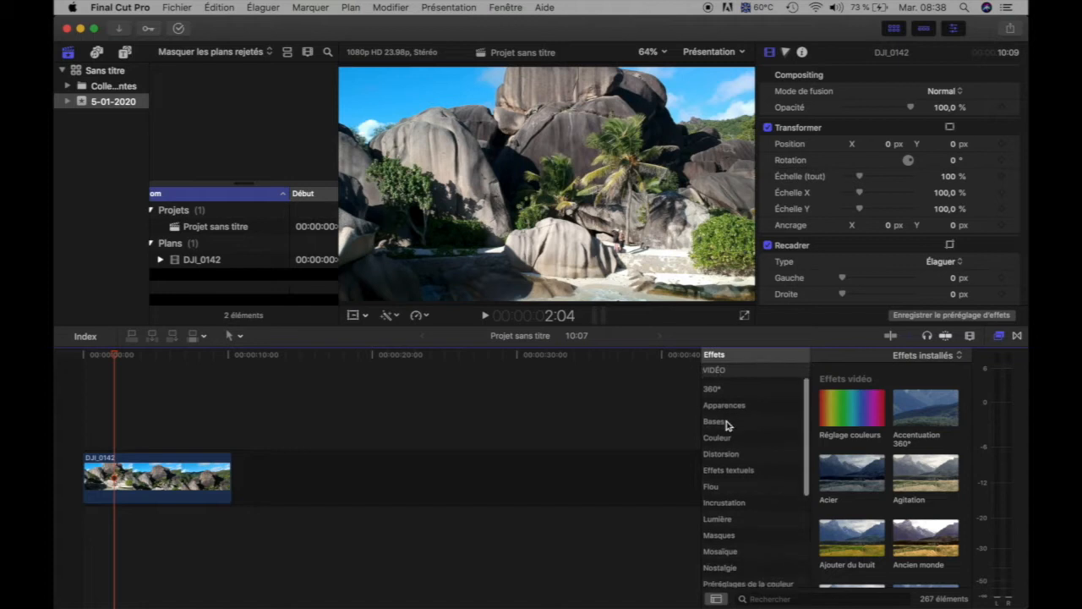
{"action": "scroll", "coordinate": [726, 425], "scroll_direction": "down", "scroll_amount": 1}
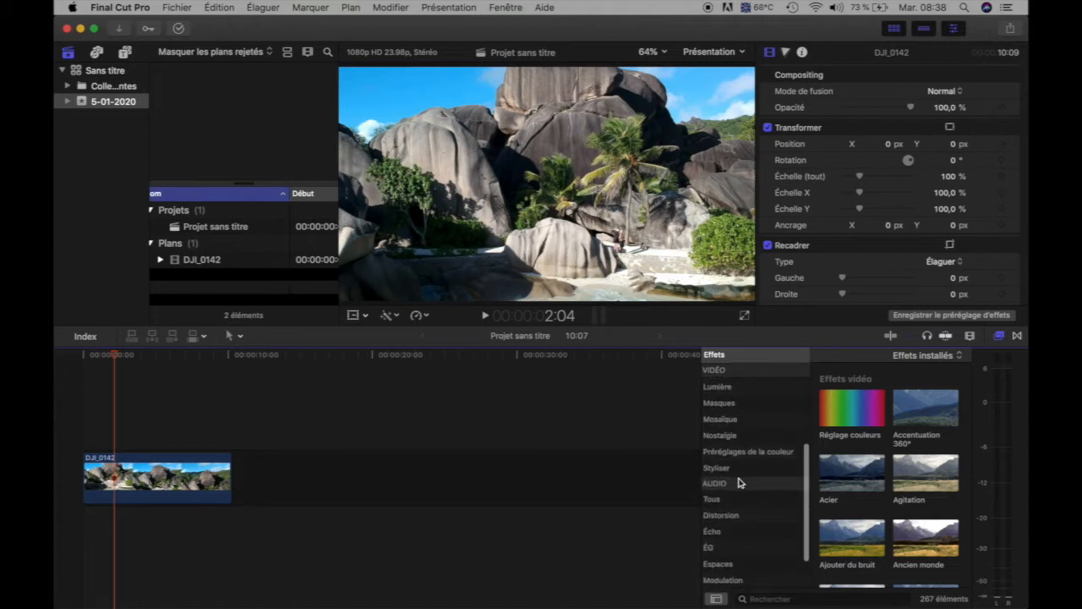
{"action": "scroll", "coordinate": [738, 483], "scroll_direction": "down", "scroll_amount": 1}
{"action": "scroll", "coordinate": [746, 457], "scroll_direction": "up", "scroll_amount": 12}
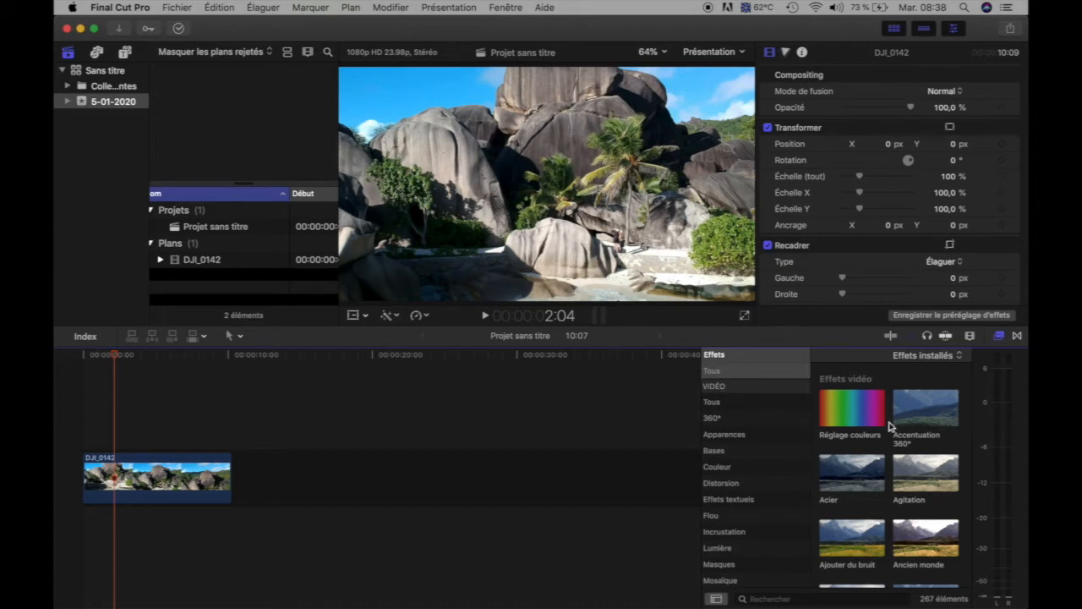
Find the Bokeh aléatoire effect among the installed video effects and apply it to the DJI_0142 clip.
{"action": "scroll", "coordinate": [890, 427], "scroll_direction": "down", "scroll_amount": 2}
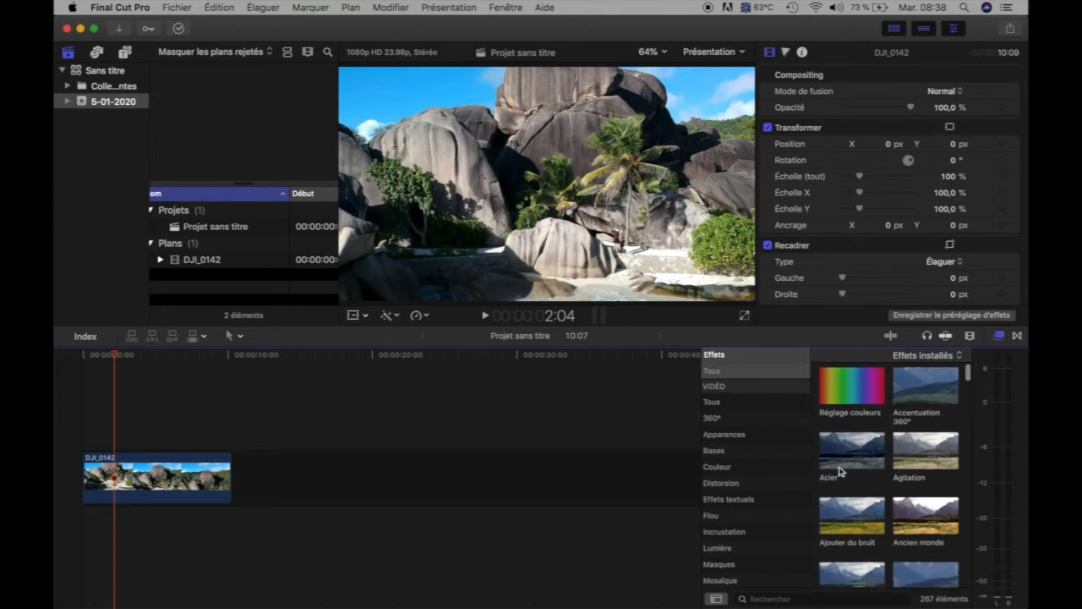
{"action": "scroll", "coordinate": [863, 473], "scroll_direction": "down", "scroll_amount": 5}
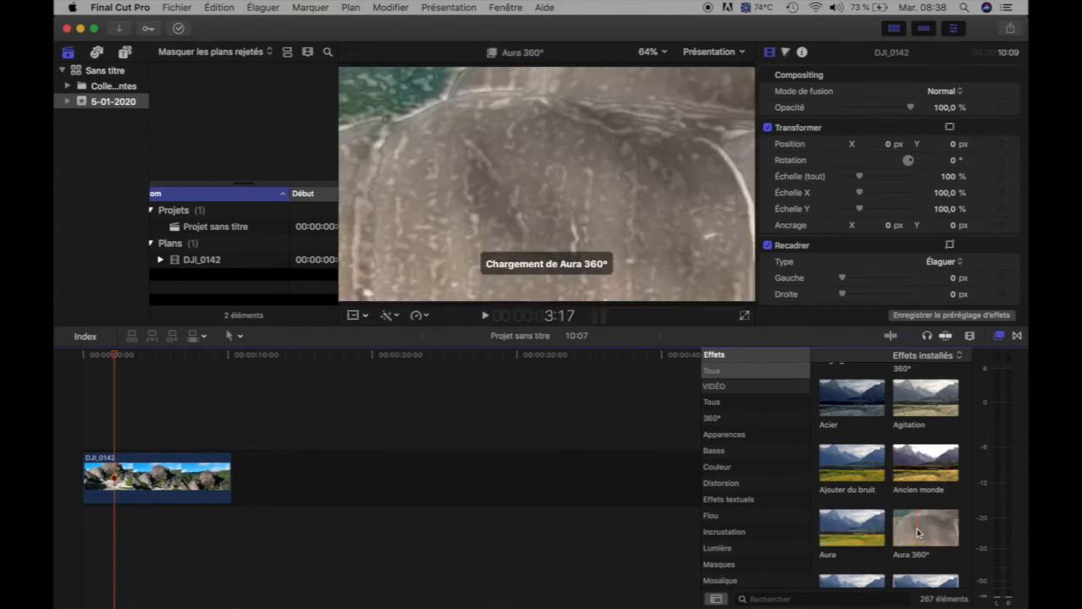
{"action": "scroll", "coordinate": [919, 531], "scroll_direction": "down", "scroll_amount": 3}
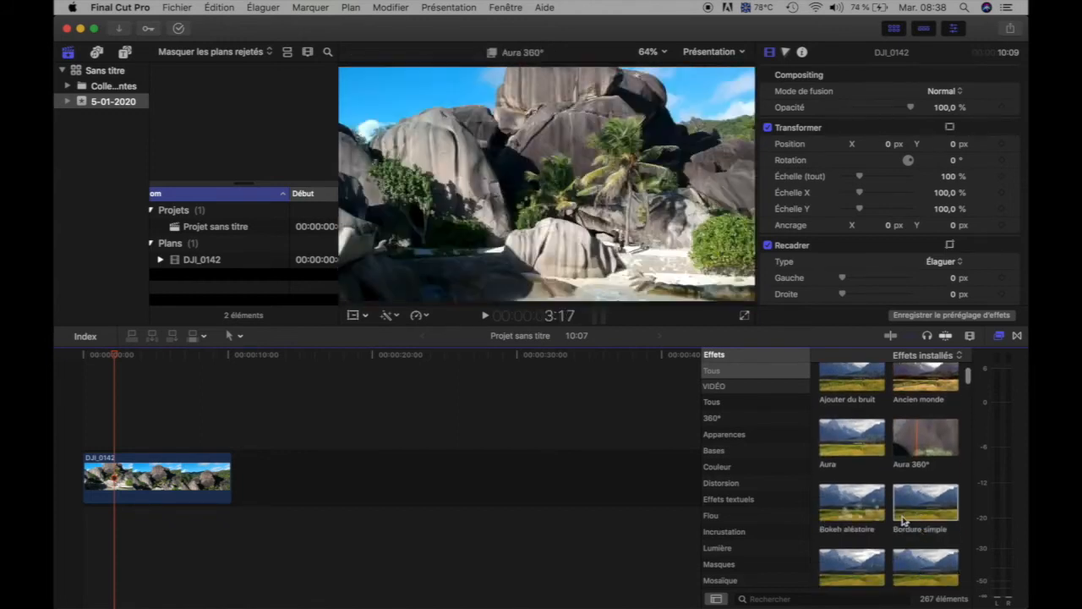
{"action": "scroll", "coordinate": [896, 508], "scroll_direction": "down", "scroll_amount": 2}
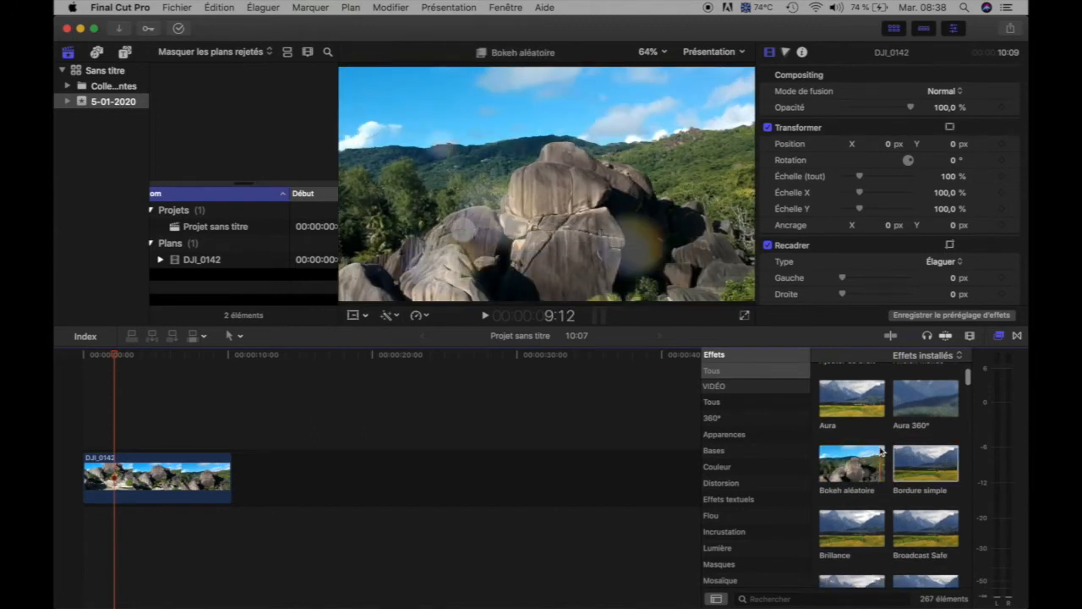
{"action": "scroll", "coordinate": [883, 448], "scroll_direction": "up", "scroll_amount": 2}
{"action": "scroll", "coordinate": [887, 440], "scroll_direction": "down", "scroll_amount": 2}
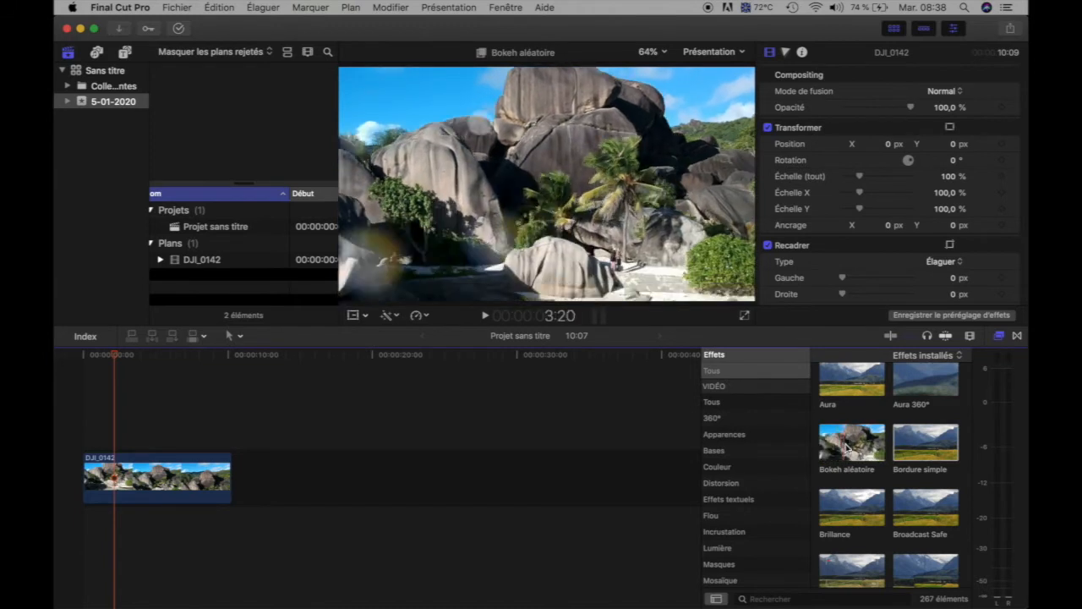
{"action": "left_click_drag", "start_coordinate": [854, 448], "coordinate": [156, 476]}
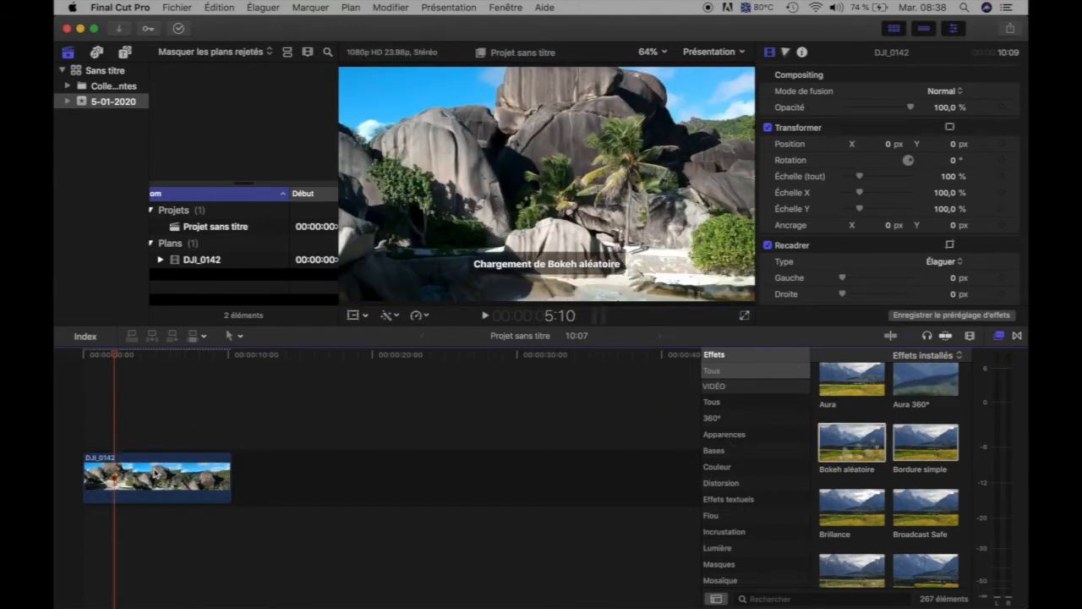
{"action": "left_click", "coordinate": [155, 476]}
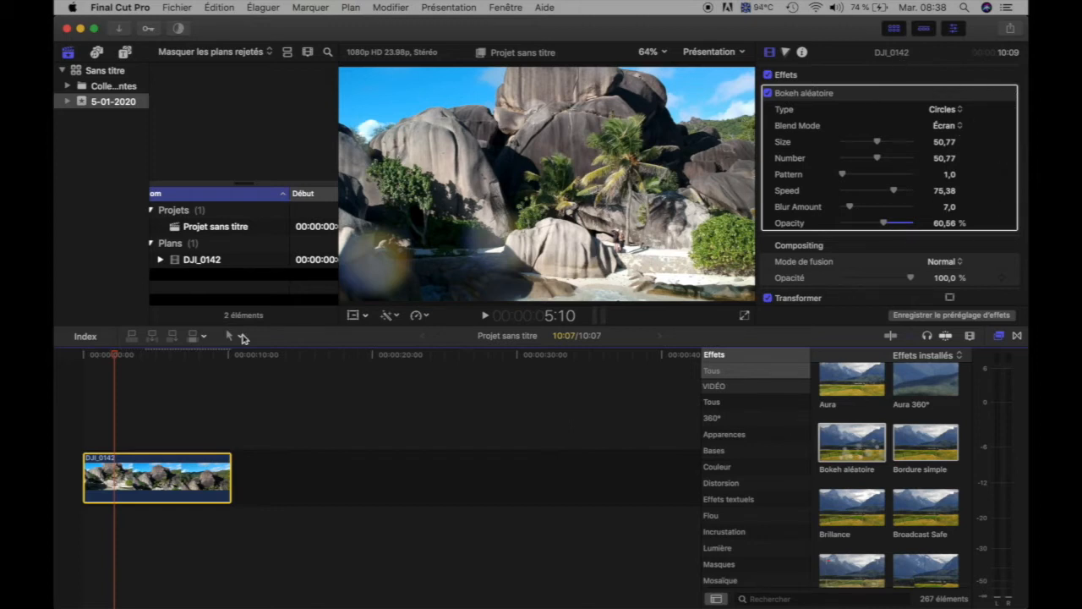
Play the clip from its start and scrub back to 3:17 to check the bokeh effect on the footage.
{"action": "left_click", "coordinate": [76, 433]}
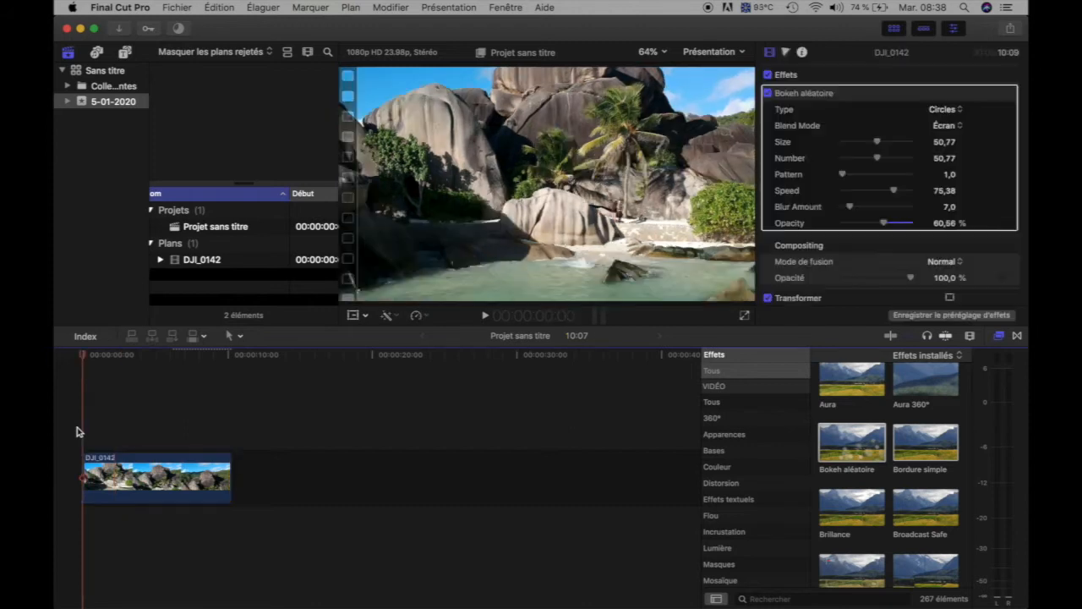
{"action": "key", "text": "space"}
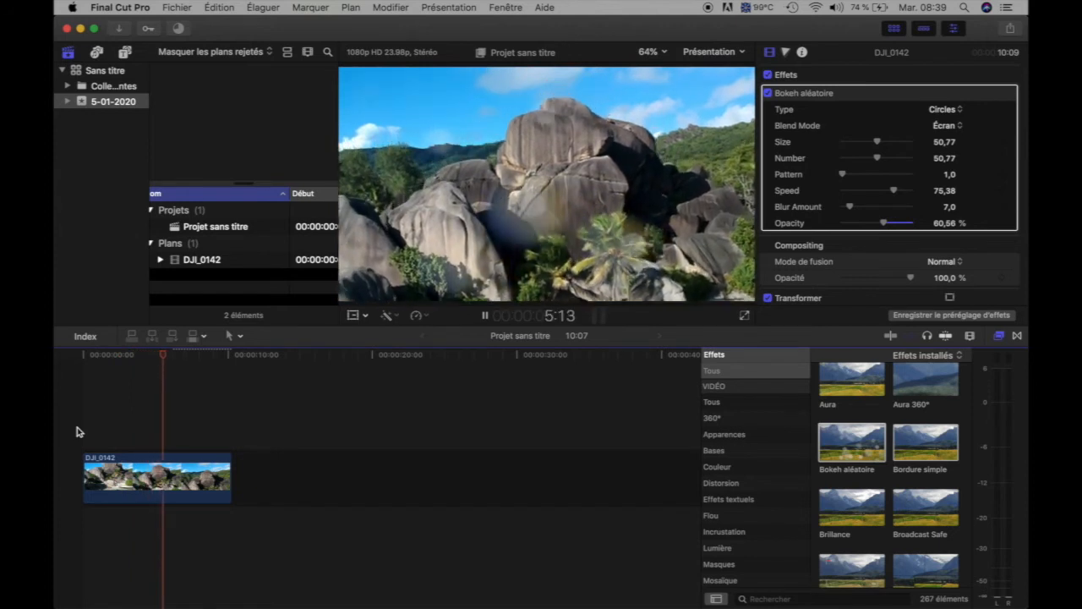
{"action": "key", "text": "space"}
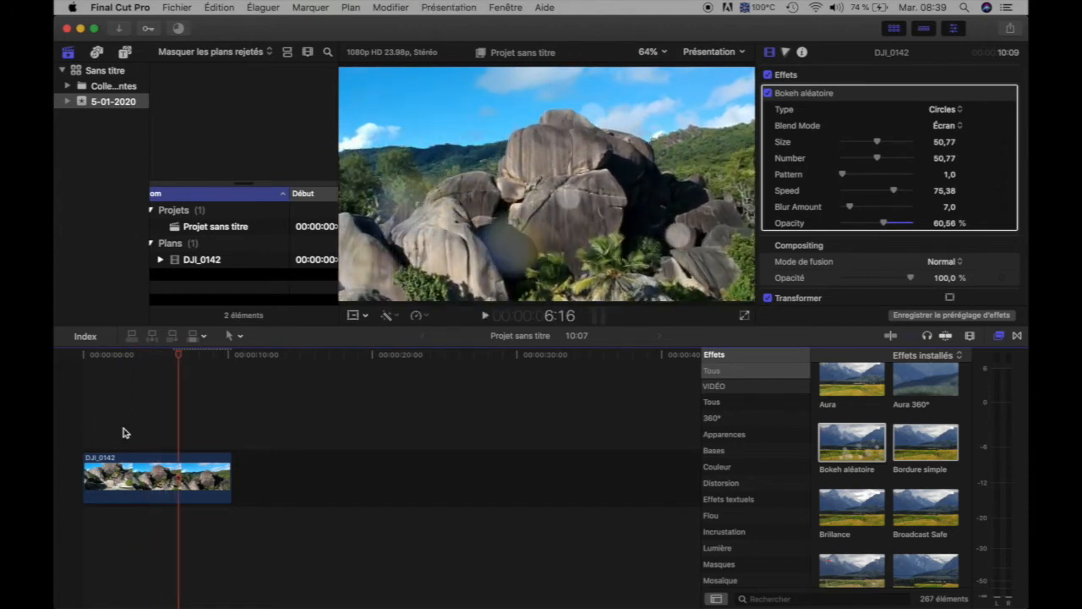
{"action": "left_click", "coordinate": [156, 409]}
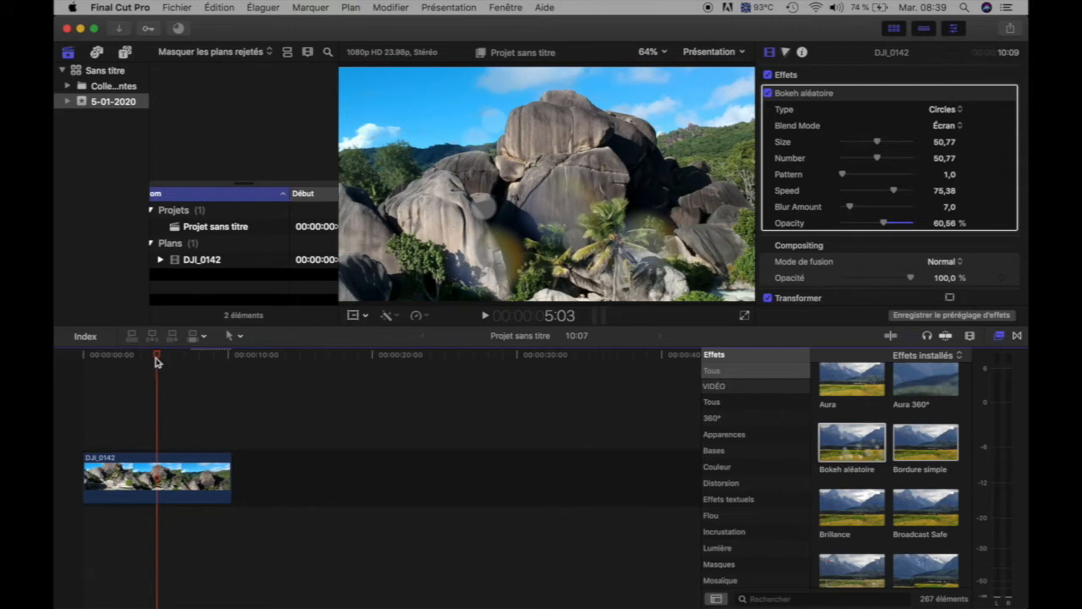
{"action": "left_click_drag", "start_coordinate": [157, 362], "coordinate": [138, 367]}
{"action": "left_click", "coordinate": [147, 367]}
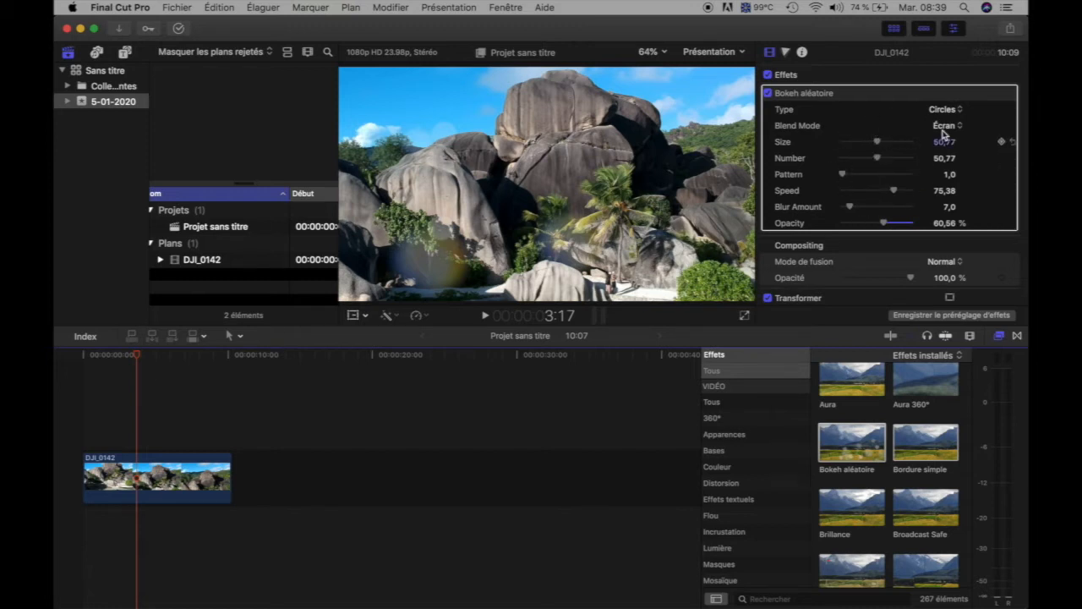
View the bokeh's Type options and move the playhead to 5:00 to examine the light circles there.
{"action": "left_click", "coordinate": [961, 111]}
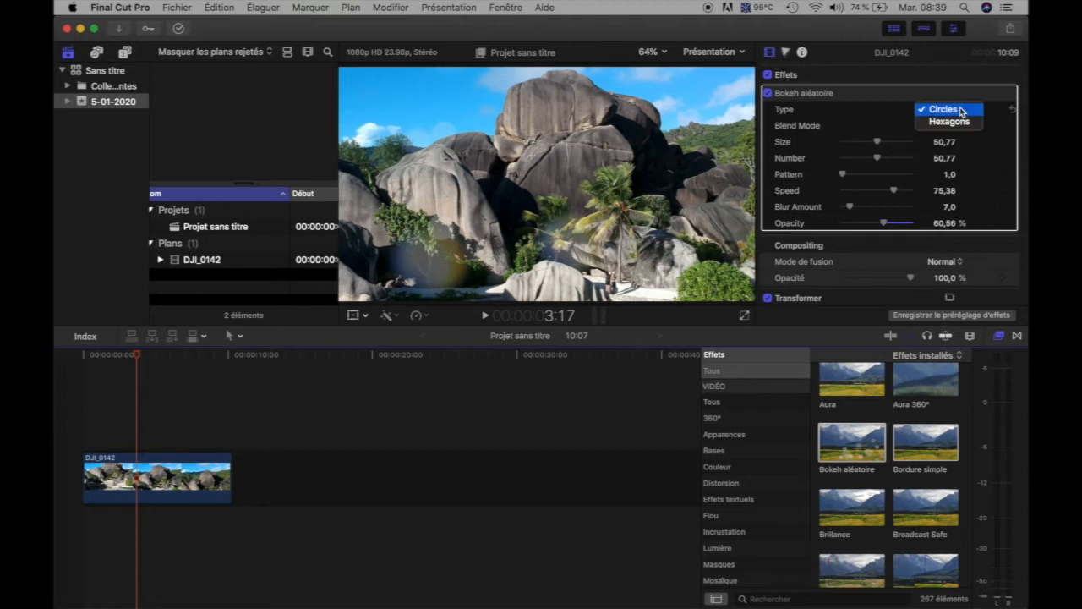
{"action": "left_click", "coordinate": [137, 355]}
{"action": "left_click", "coordinate": [140, 385]}
{"action": "mouse_move", "coordinate": [140, 359]}
{"action": "left_mouse_down"}
{"action": "mouse_move", "coordinate": [126, 354]}
{"action": "mouse_move", "coordinate": [155, 359]}
{"action": "left_mouse_up"}
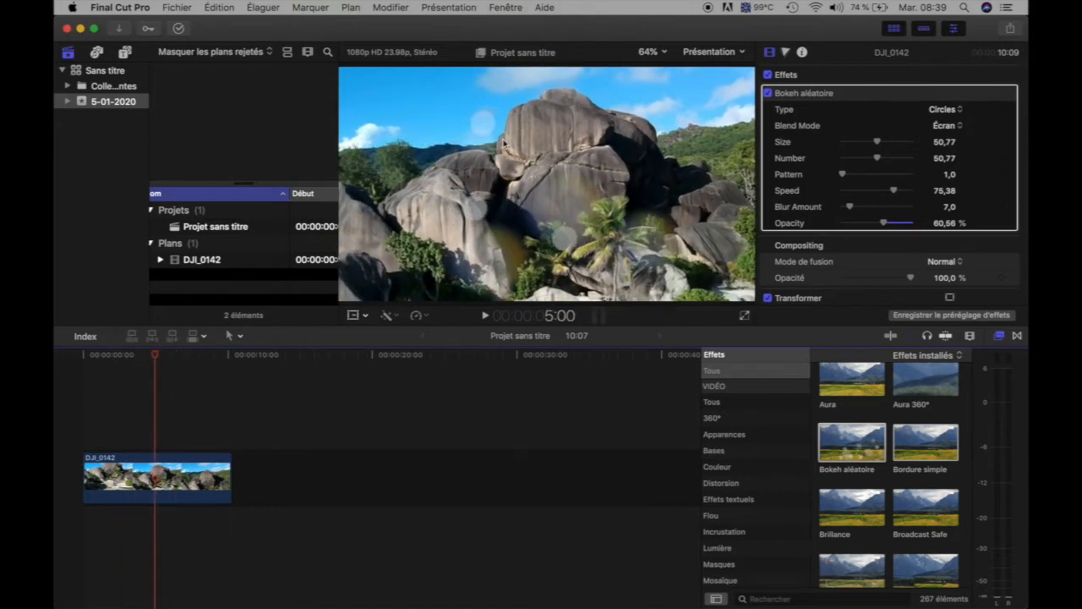
Try the Hexagons type for the bokeh, return it to Circles, and view the Blend Mode options without changing them.
{"action": "left_click", "coordinate": [961, 110]}
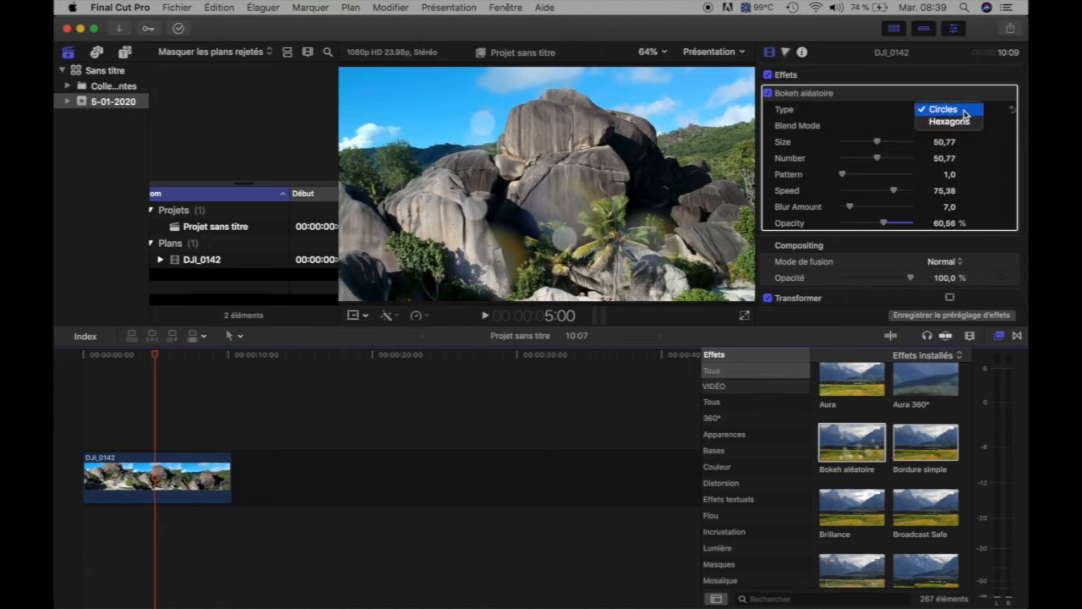
{"action": "left_click", "coordinate": [960, 123]}
{"action": "left_click", "coordinate": [954, 110]}
{"action": "left_click", "coordinate": [941, 96]}
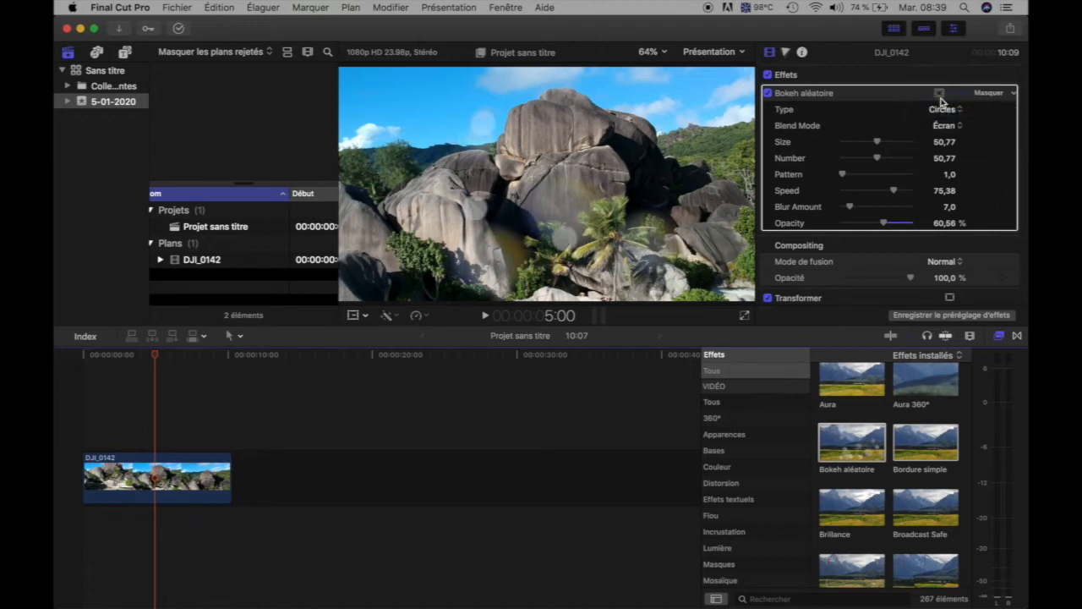
{"action": "left_click", "coordinate": [955, 126]}
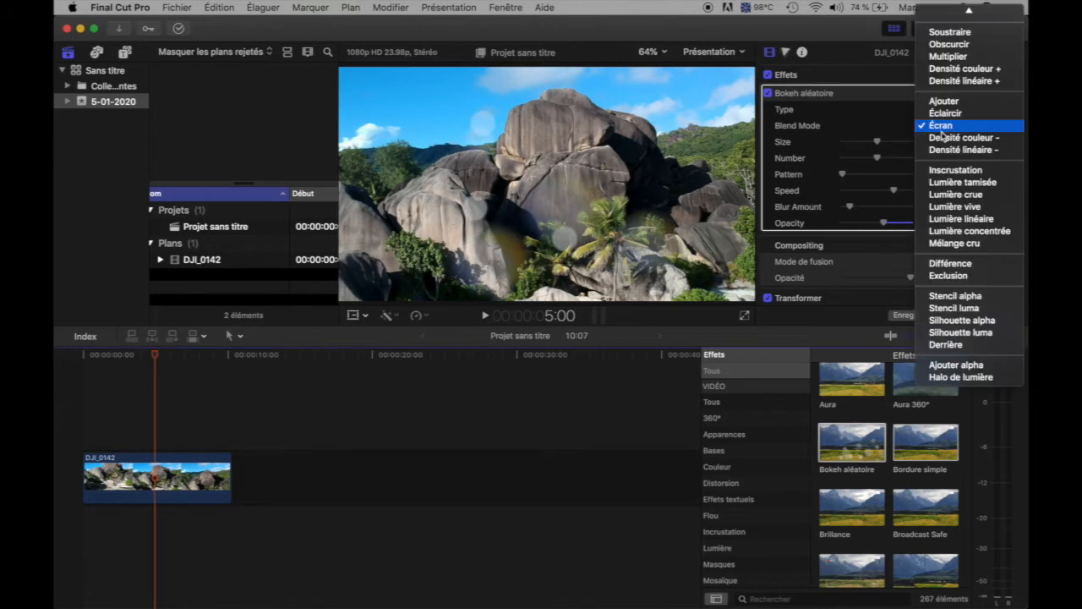
{"action": "left_click", "coordinate": [856, 139]}
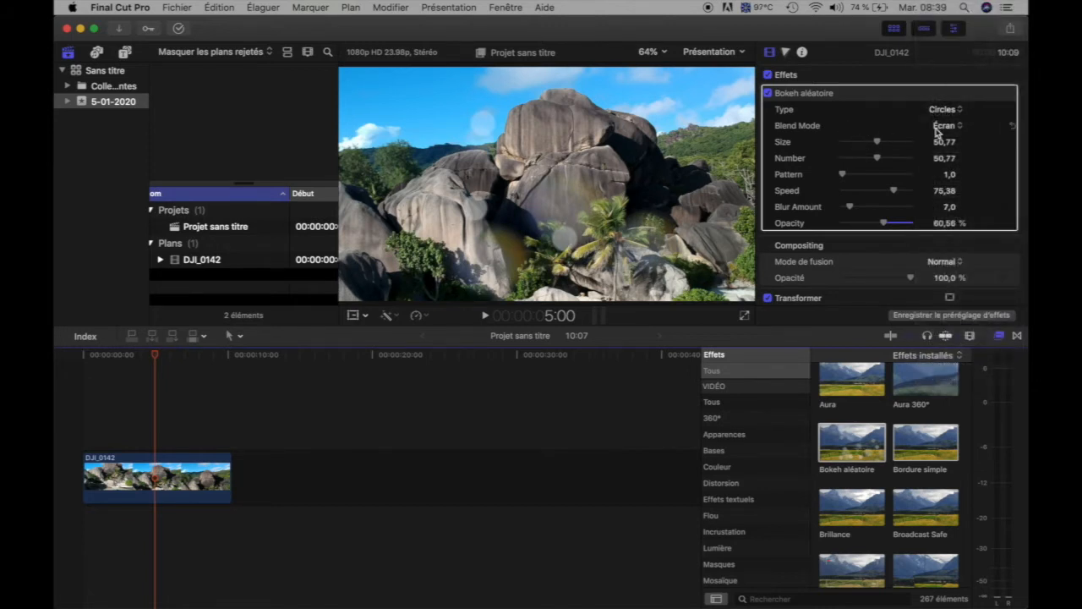
Set the bokeh's Size to 47,43, Number to 25,21, Pattern to 2,95, Speed to 43,55, Blur Amount to 64,0 and Opacity to 26,44 %.
{"action": "left_click_drag", "start_coordinate": [880, 144], "coordinate": [862, 170]}
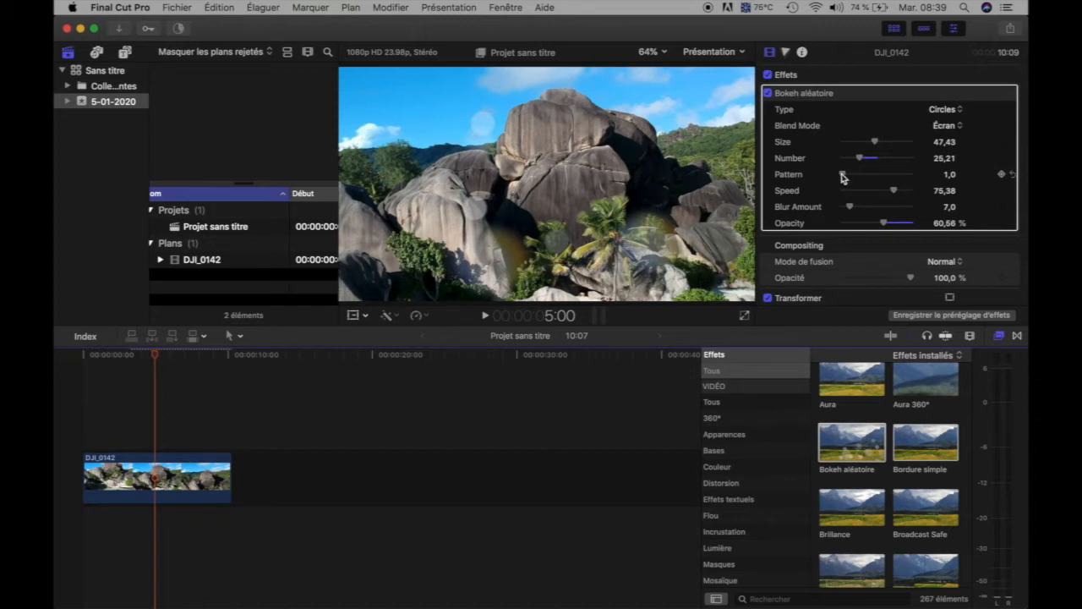
{"action": "mouse_move", "coordinate": [842, 176]}
{"action": "left_mouse_down"}
{"action": "mouse_move", "coordinate": [875, 177]}
{"action": "mouse_move", "coordinate": [844, 180]}
{"action": "mouse_move", "coordinate": [857, 184]}
{"action": "left_mouse_up"}
{"action": "left_click_drag", "start_coordinate": [896, 191], "coordinate": [818, 219]}
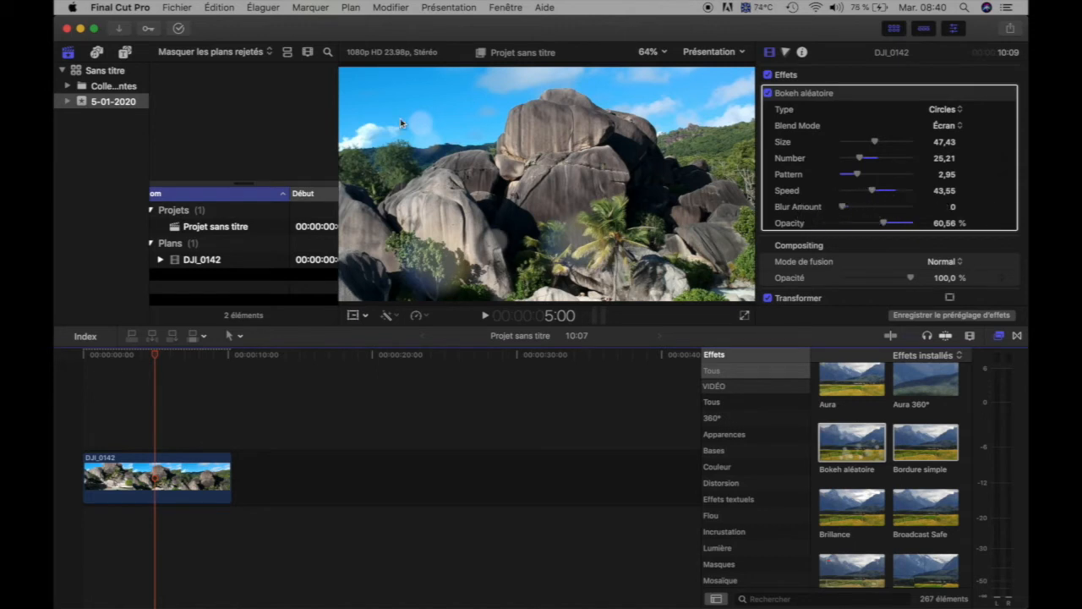
{"action": "left_click_drag", "start_coordinate": [843, 208], "coordinate": [946, 209]}
{"action": "left_click_drag", "start_coordinate": [885, 224], "coordinate": [860, 234]}
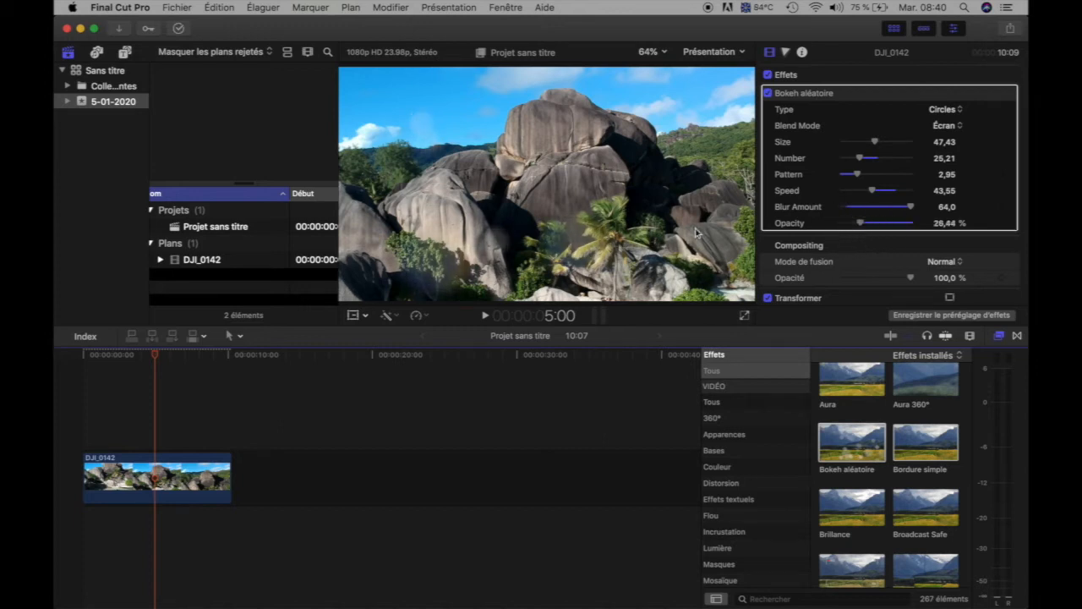
Play the clip to check the adjusted bokeh, return the playhead to 3:10 and disable the Bokeh aléatoire effect.
{"action": "left_click", "coordinate": [108, 415]}
{"action": "key", "text": "space"}
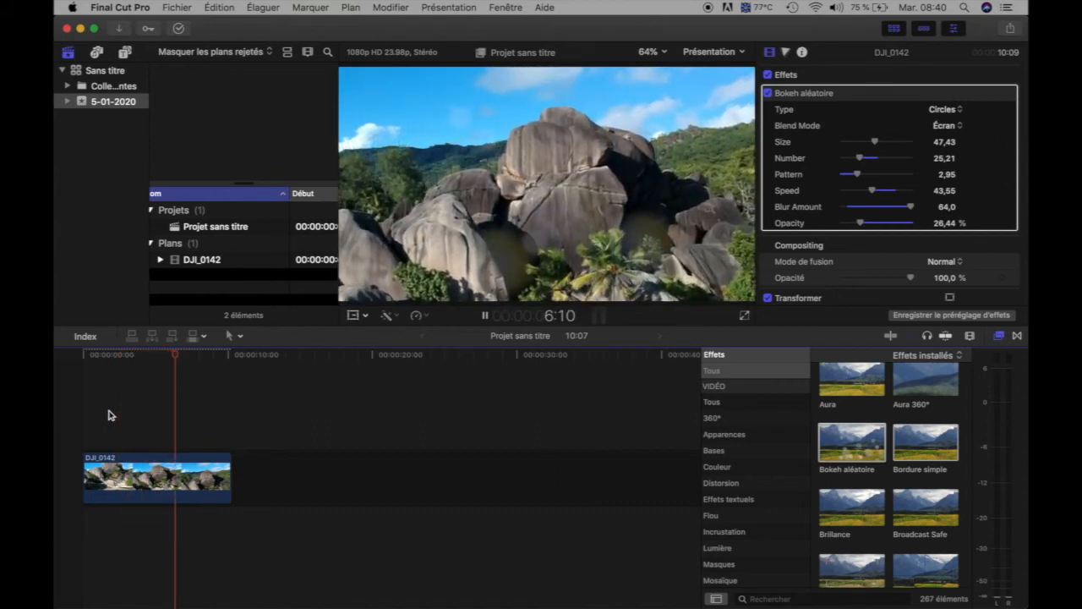
{"action": "key", "text": "space"}
{"action": "left_click", "coordinate": [131, 406]}
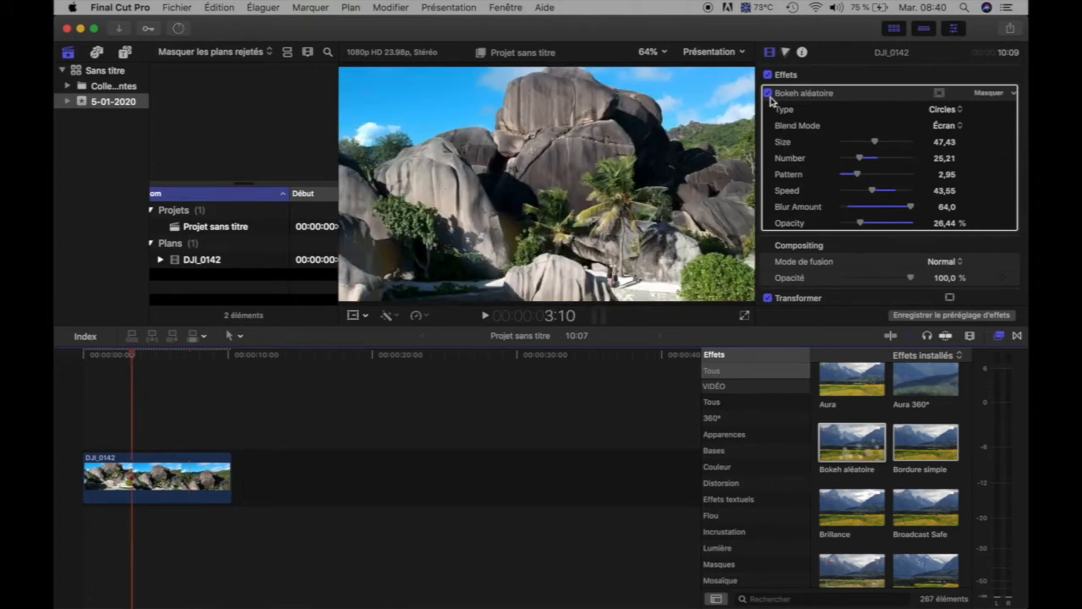
{"action": "left_click", "coordinate": [768, 94]}
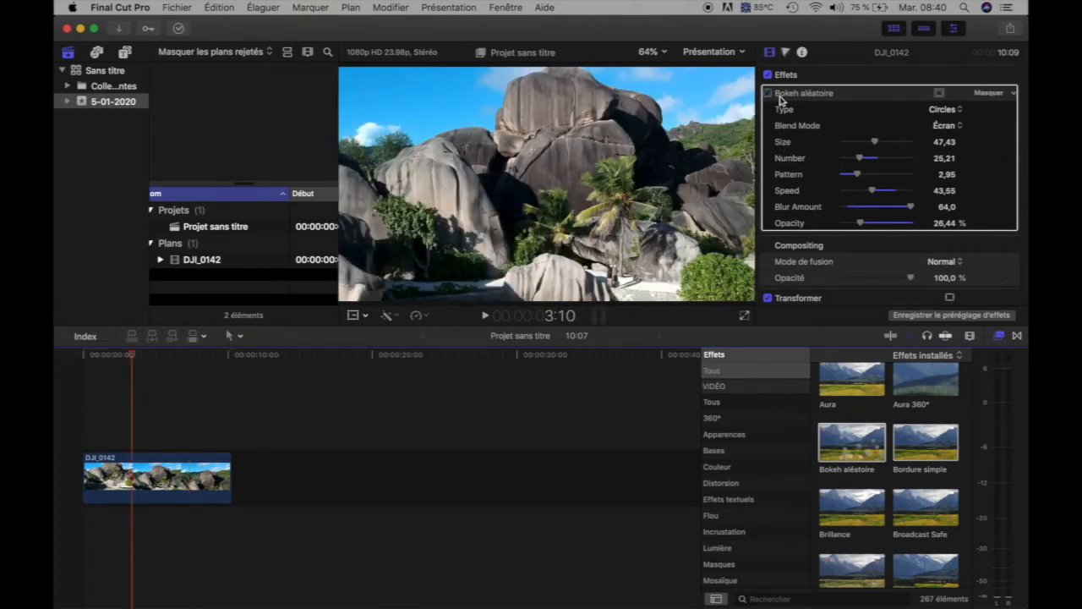
Browse the video effects, preview Caméscope, and apply the first of the two Éclat effects to the DJI_0142 clip.
{"action": "scroll", "coordinate": [906, 499], "scroll_direction": "down", "scroll_amount": 5}
{"action": "scroll", "coordinate": [907, 506], "scroll_direction": "down", "scroll_amount": 2}
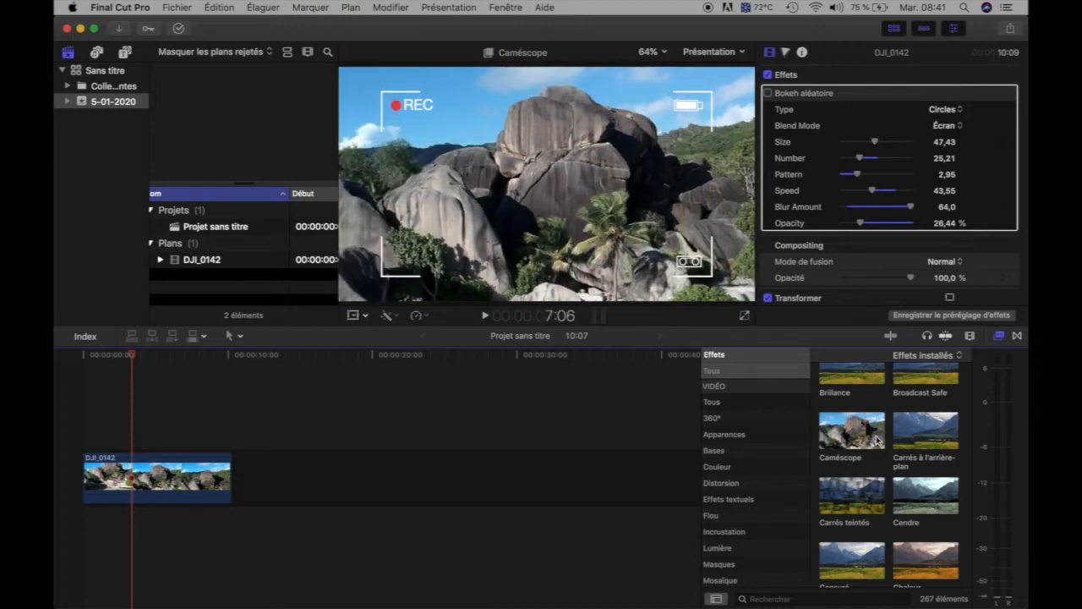
{"action": "scroll", "coordinate": [905, 461], "scroll_direction": "down", "scroll_amount": 4}
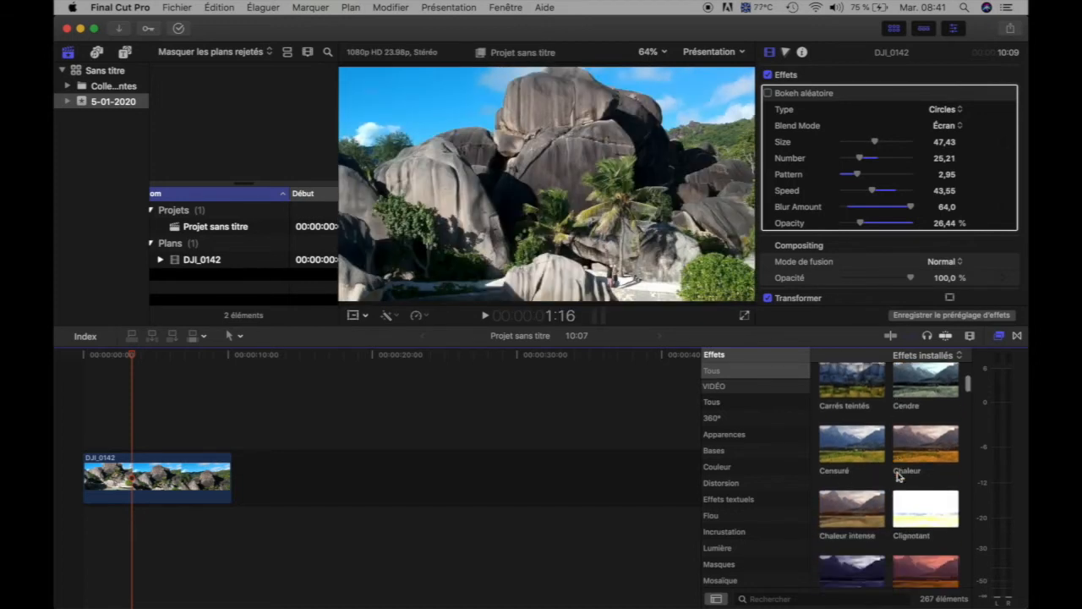
{"action": "scroll", "coordinate": [899, 477], "scroll_direction": "down", "scroll_amount": 8}
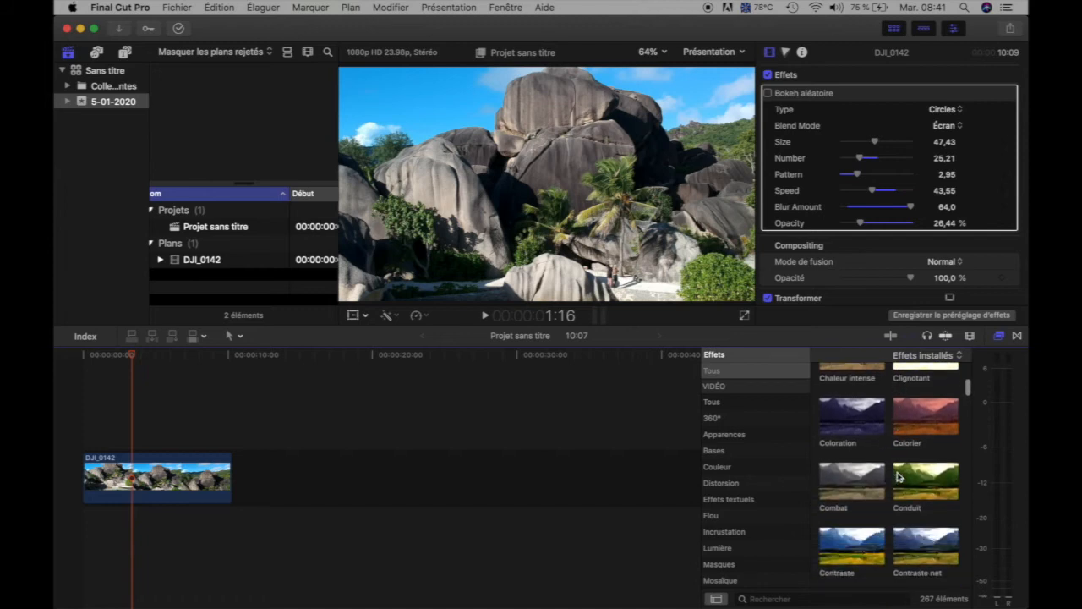
{"action": "scroll", "coordinate": [898, 477], "scroll_direction": "down", "scroll_amount": 4}
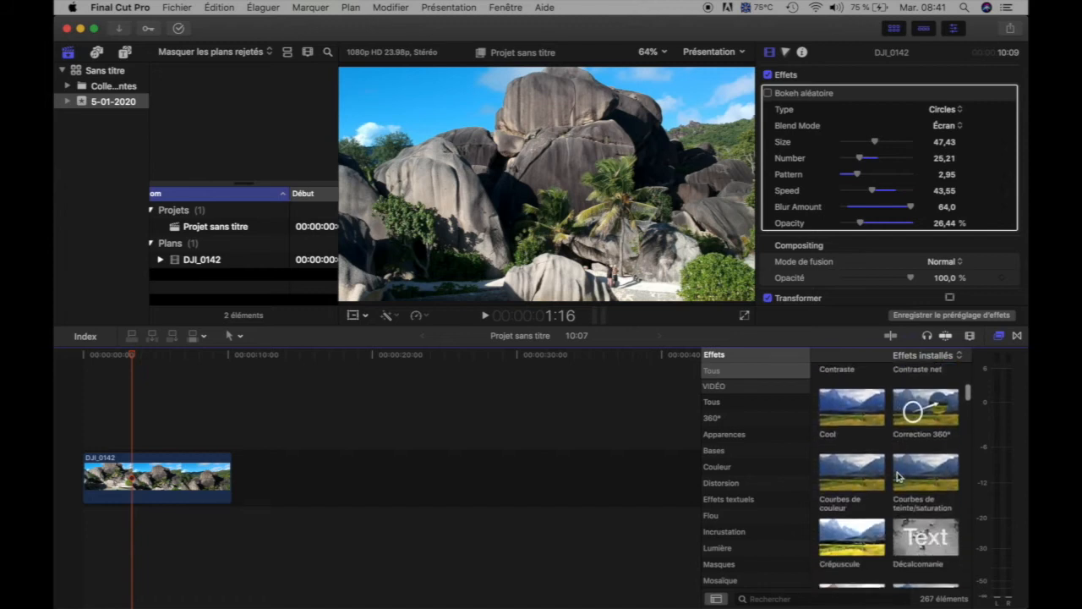
{"action": "scroll", "coordinate": [899, 477], "scroll_direction": "down", "scroll_amount": 8}
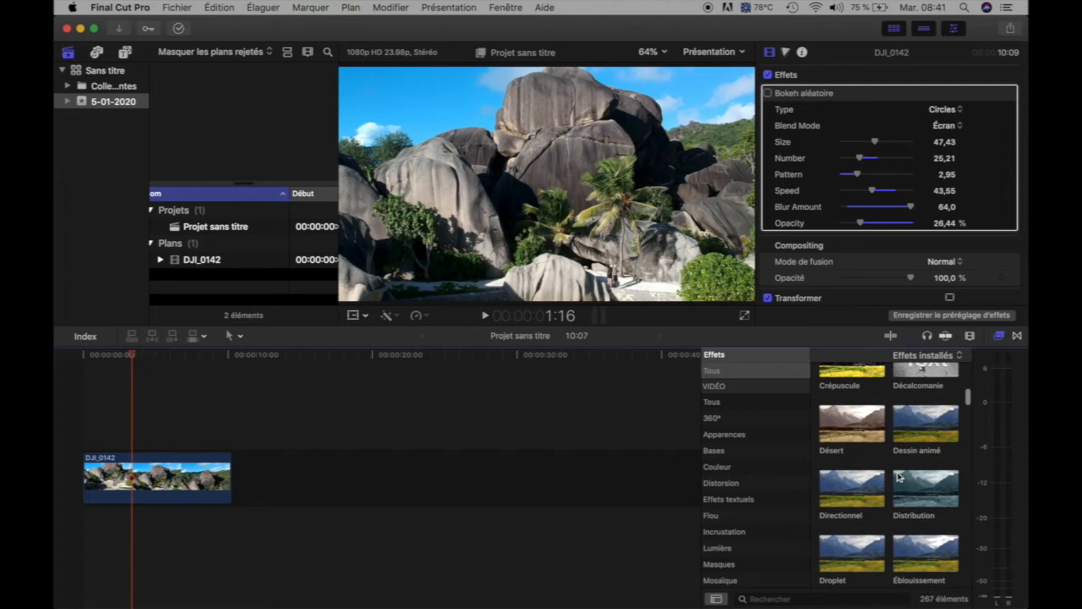
{"action": "scroll", "coordinate": [898, 477], "scroll_direction": "down", "scroll_amount": 4}
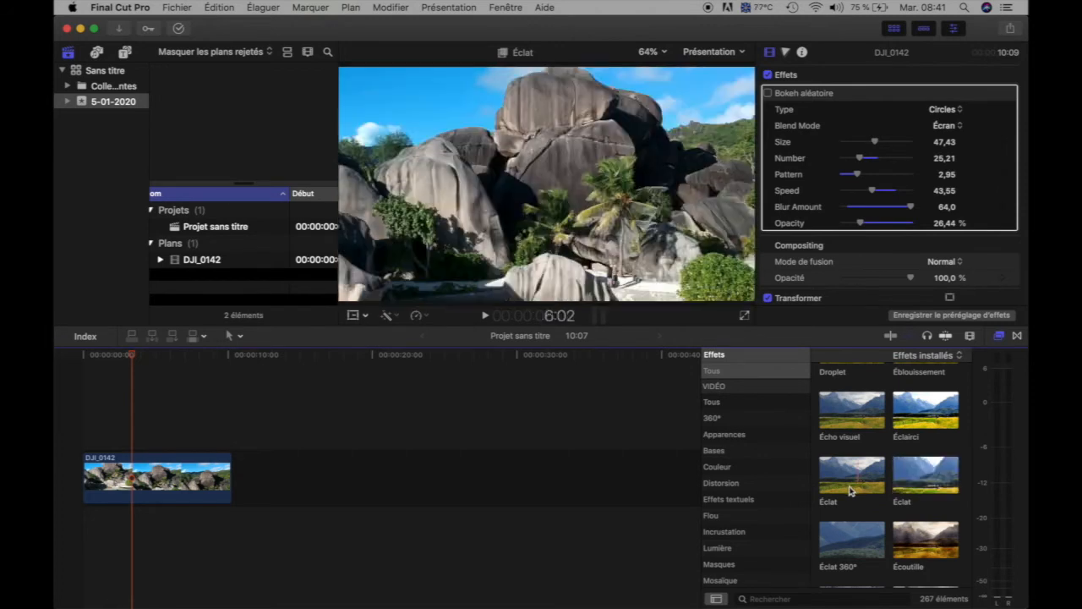
{"action": "left_click_drag", "start_coordinate": [856, 479], "coordinate": [203, 473]}
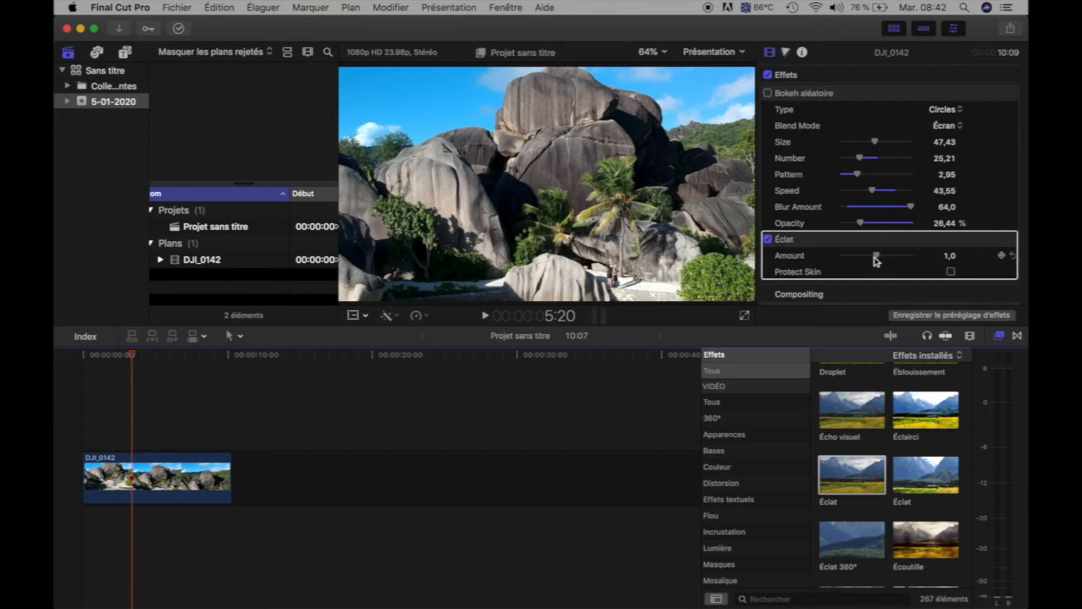
Set the Éclat Amount to 2,0 and move the playhead to 6:03 and on to 7:21 to check the image.
{"action": "left_click_drag", "start_coordinate": [877, 258], "coordinate": [919, 262]}
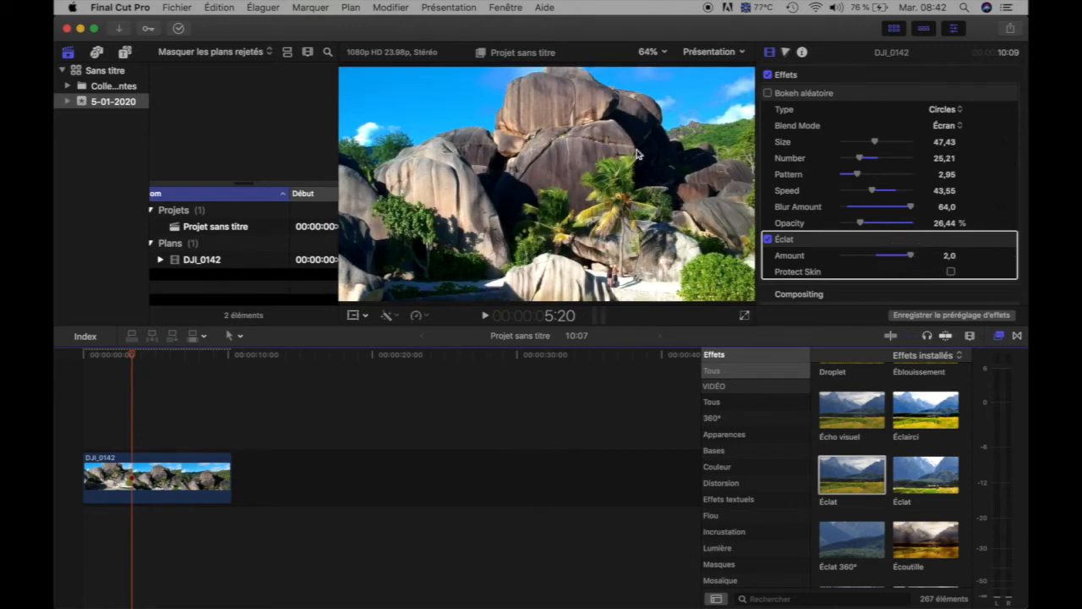
{"action": "left_click", "coordinate": [171, 425]}
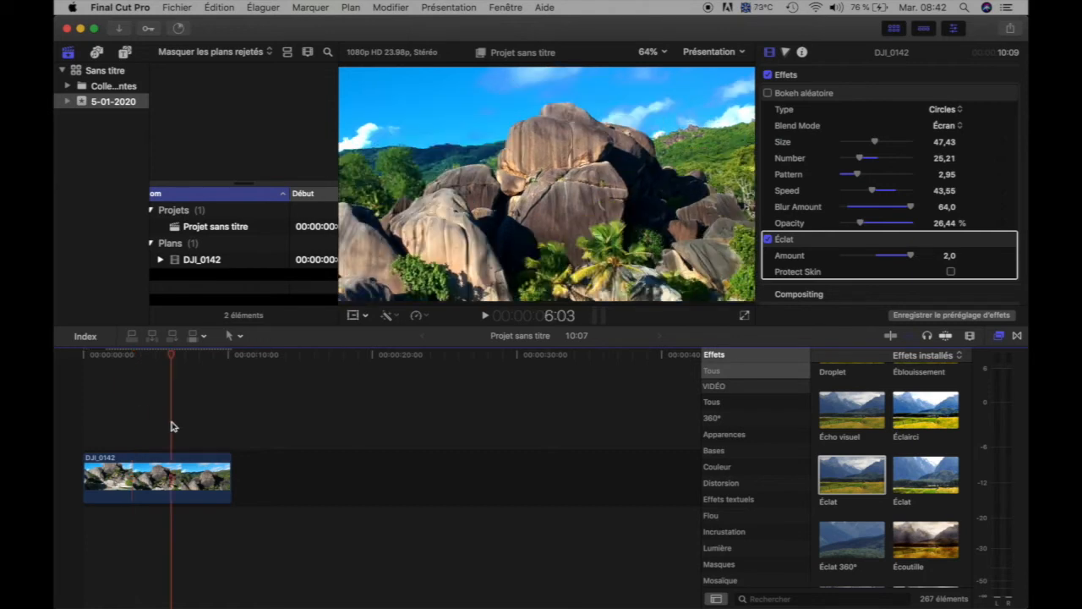
{"action": "left_click", "coordinate": [198, 419]}
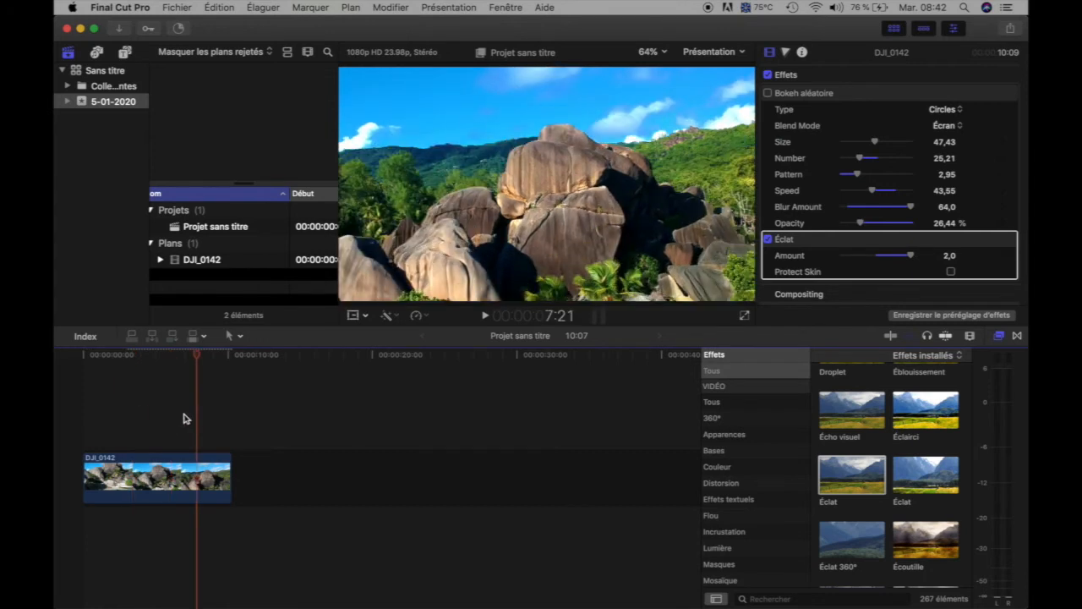
Toggle the Éclat effect off and on to compare the image, leave it enabled, and set its Amount to 1,27.
{"action": "left_click", "coordinate": [767, 240]}
{"action": "left_click", "coordinate": [768, 240]}
{"action": "left_click", "coordinate": [767, 240]}
{"action": "left_click", "coordinate": [768, 240]}
{"action": "left_click_drag", "start_coordinate": [913, 260], "coordinate": [889, 266]}
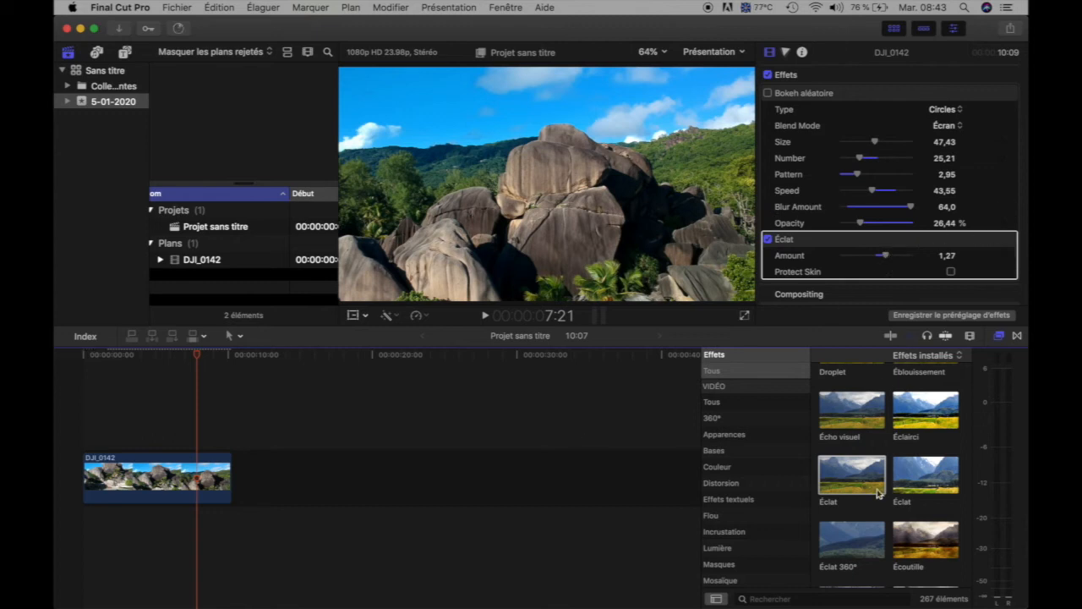
Browse further through the installed effects and apply the Romantique effect to the DJI_0142 clip.
{"action": "scroll", "coordinate": [898, 514], "scroll_direction": "down", "scroll_amount": 5}
{"action": "scroll", "coordinate": [898, 514], "scroll_direction": "down", "scroll_amount": 10}
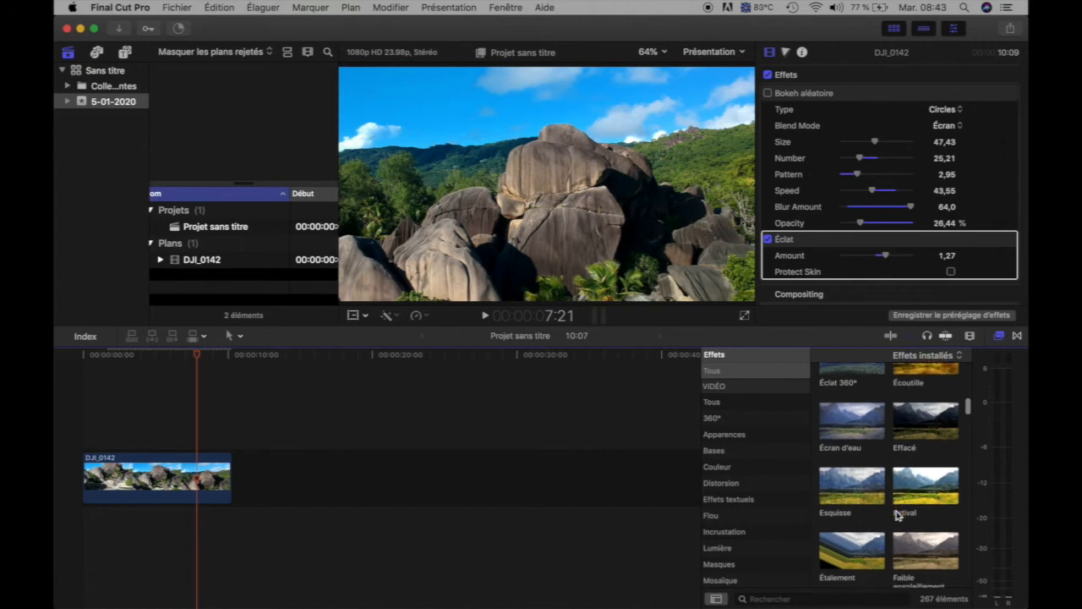
{"action": "scroll", "coordinate": [899, 514], "scroll_direction": "down", "scroll_amount": 10}
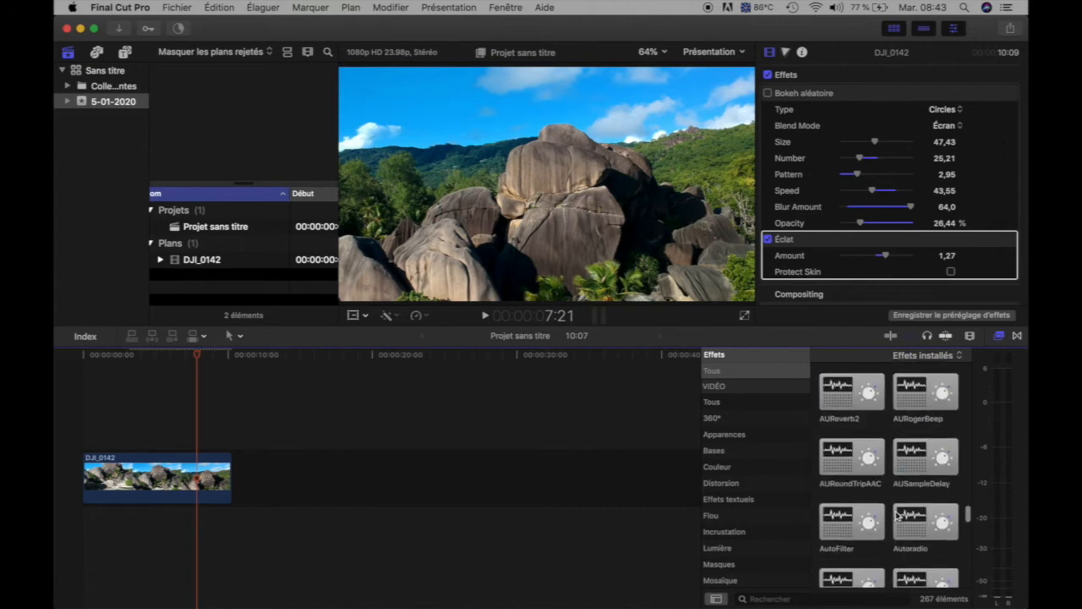
{"action": "scroll", "coordinate": [898, 514], "scroll_direction": "up", "scroll_amount": 5}
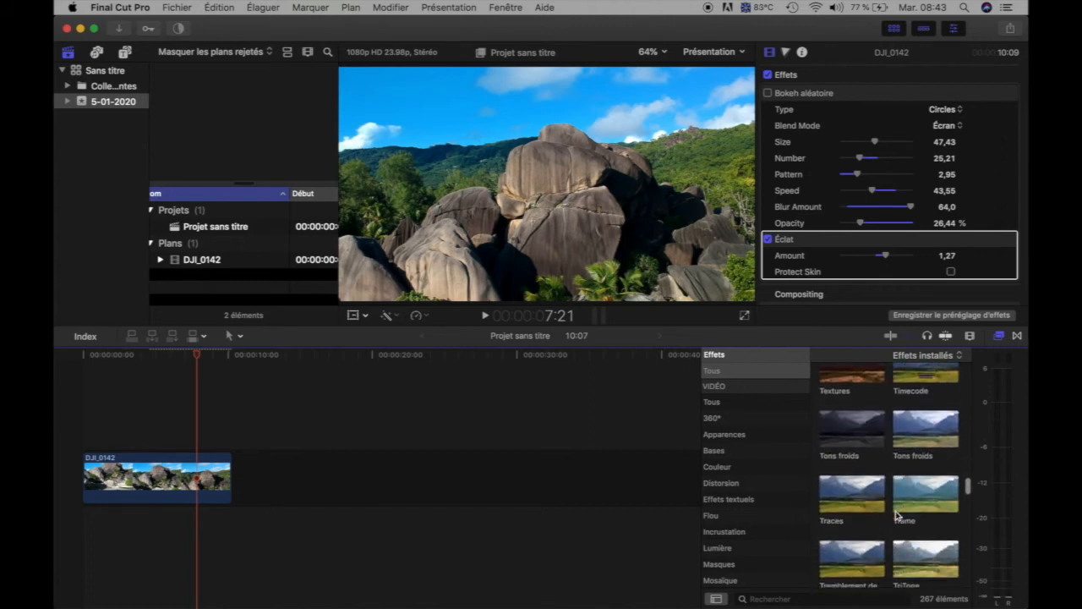
{"action": "scroll", "coordinate": [899, 514], "scroll_direction": "up", "scroll_amount": 3}
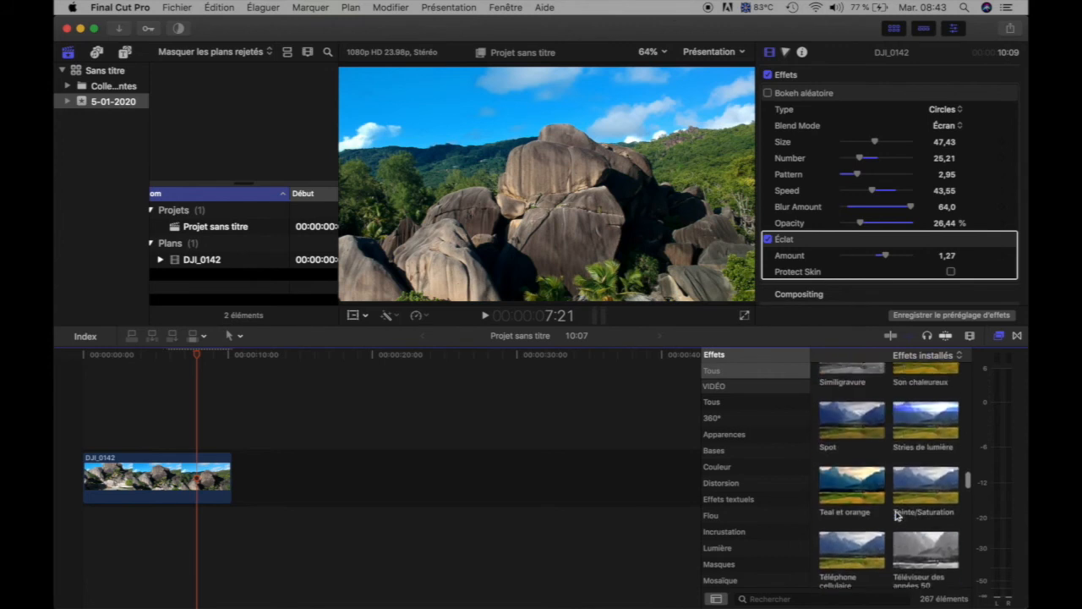
{"action": "scroll", "coordinate": [898, 514], "scroll_direction": "up", "scroll_amount": 4}
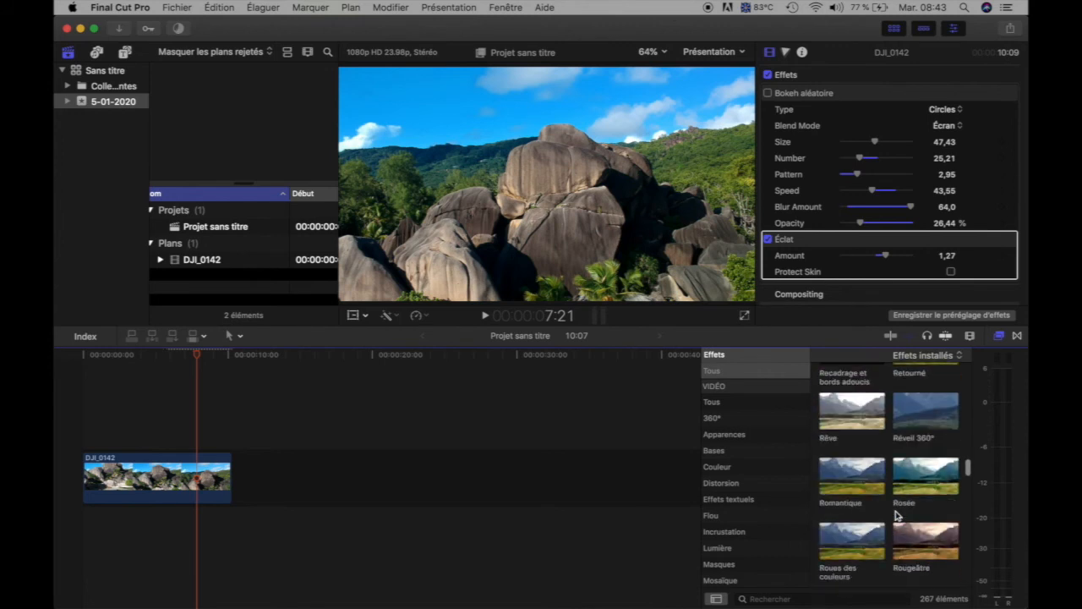
{"action": "scroll", "coordinate": [898, 516], "scroll_direction": "up", "scroll_amount": 4}
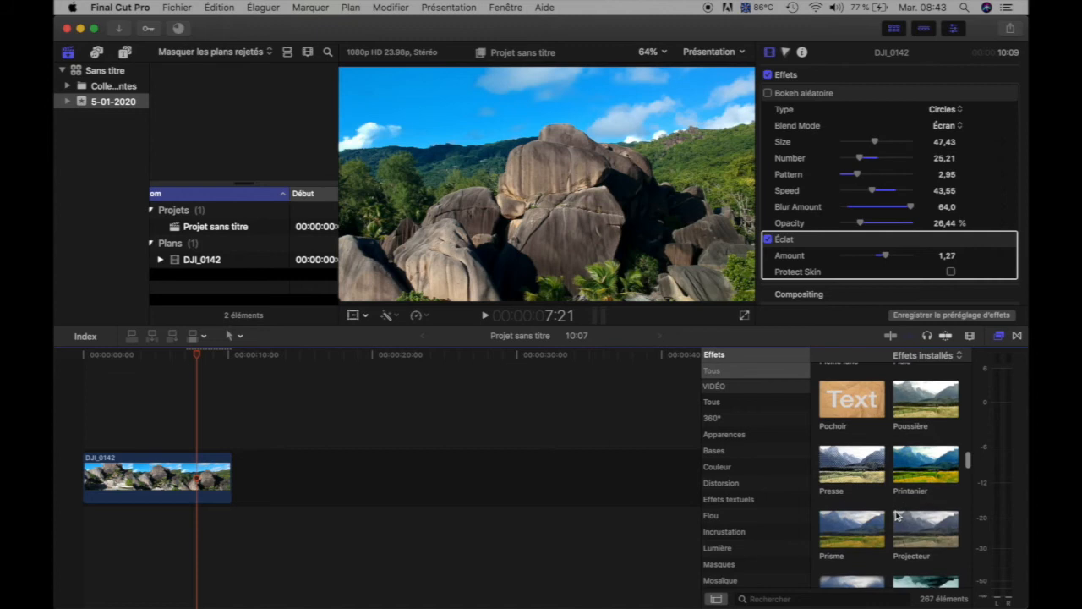
{"action": "scroll", "coordinate": [898, 516], "scroll_direction": "down", "scroll_amount": 1}
{"action": "scroll", "coordinate": [898, 516], "scroll_direction": "down", "scroll_amount": 1}
{"action": "scroll", "coordinate": [899, 516], "scroll_direction": "up", "scroll_amount": 3}
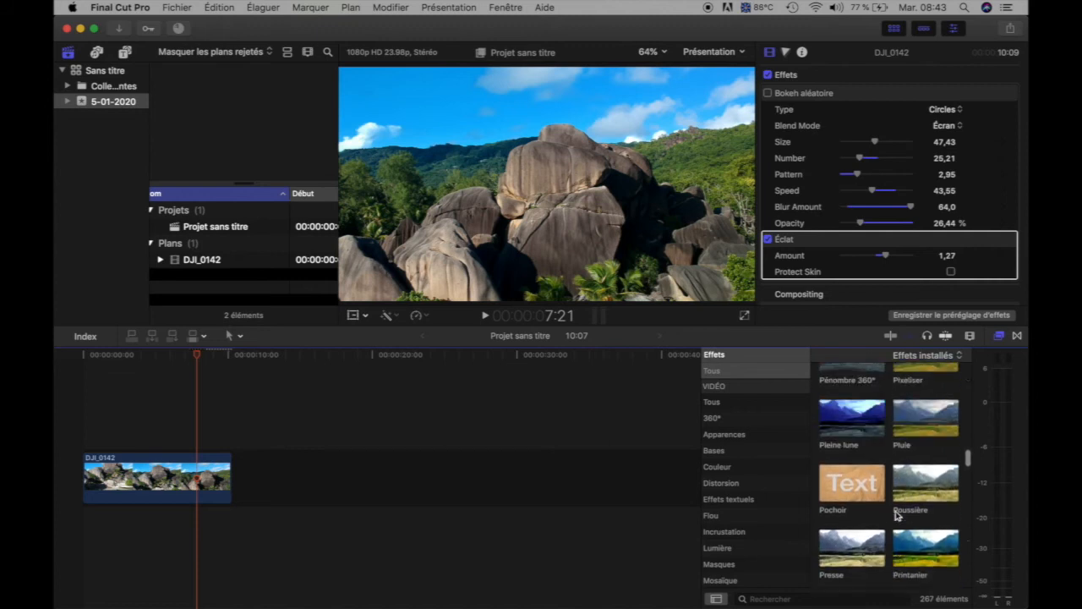
{"action": "scroll", "coordinate": [898, 516], "scroll_direction": "down", "scroll_amount": 1}
{"action": "scroll", "coordinate": [898, 514], "scroll_direction": "down", "scroll_amount": 5}
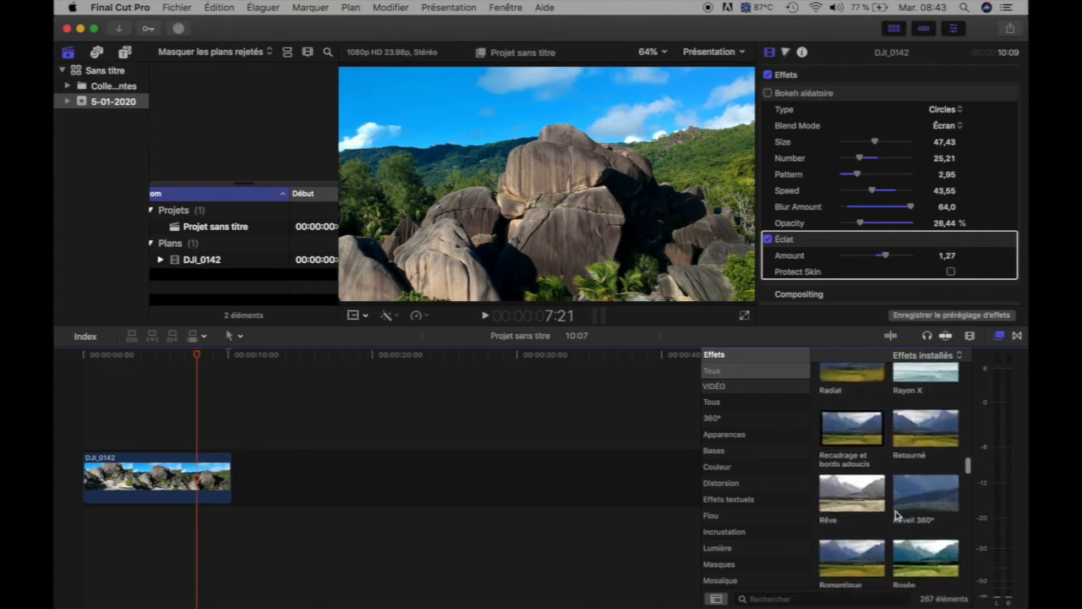
{"action": "scroll", "coordinate": [884, 517], "scroll_direction": "down", "scroll_amount": 2}
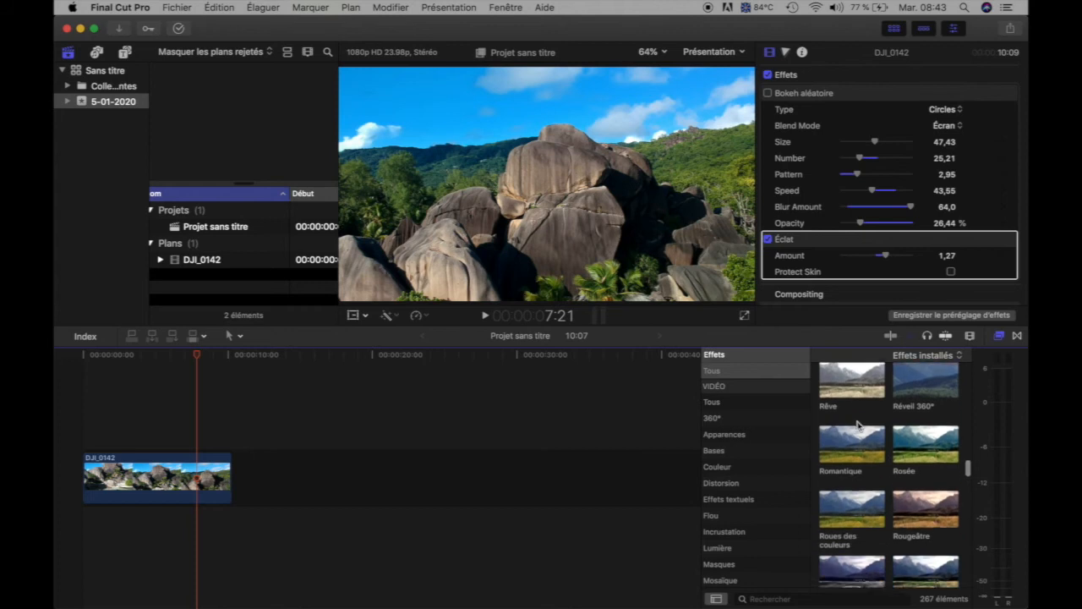
{"action": "left_click", "coordinate": [840, 448]}
{"action": "left_click_drag", "start_coordinate": [839, 448], "coordinate": [166, 480]}
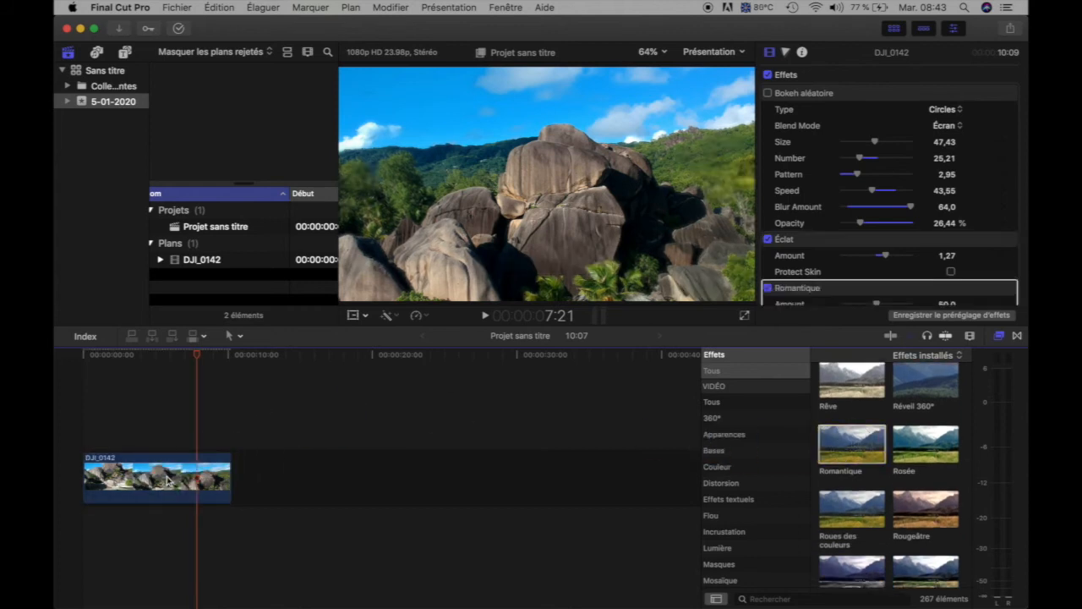
Re-enable the Bokeh aléatoire effect and review the settings of all effects stacked on the clip.
{"action": "scroll", "coordinate": [820, 241], "scroll_direction": "down", "scroll_amount": 2}
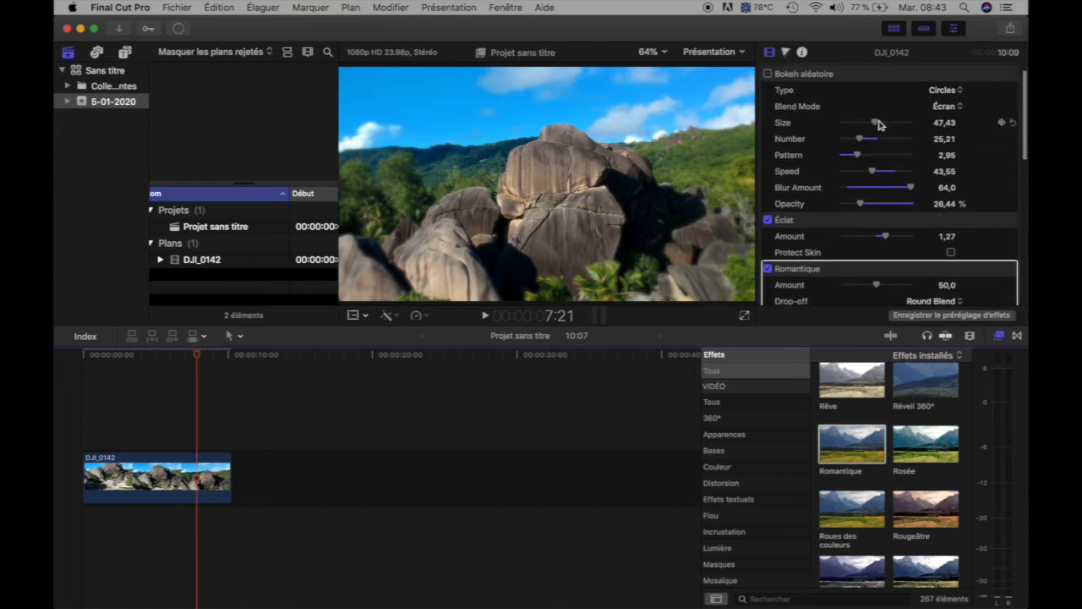
{"action": "scroll", "coordinate": [878, 126], "scroll_direction": "up", "scroll_amount": 2}
{"action": "left_click", "coordinate": [768, 93]}
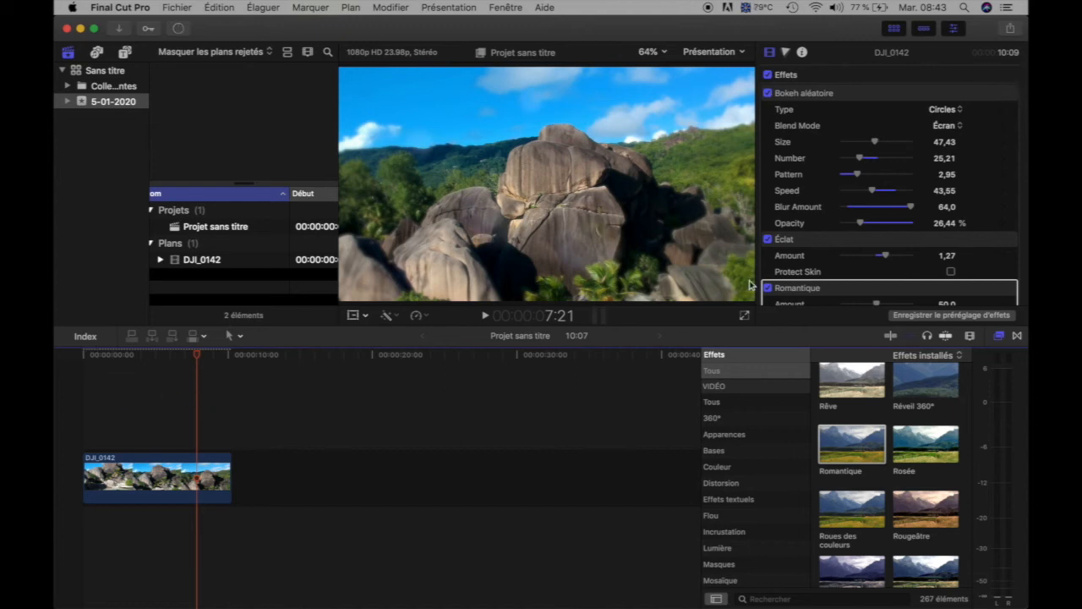
{"action": "scroll", "coordinate": [840, 229], "scroll_direction": "down", "scroll_amount": 3}
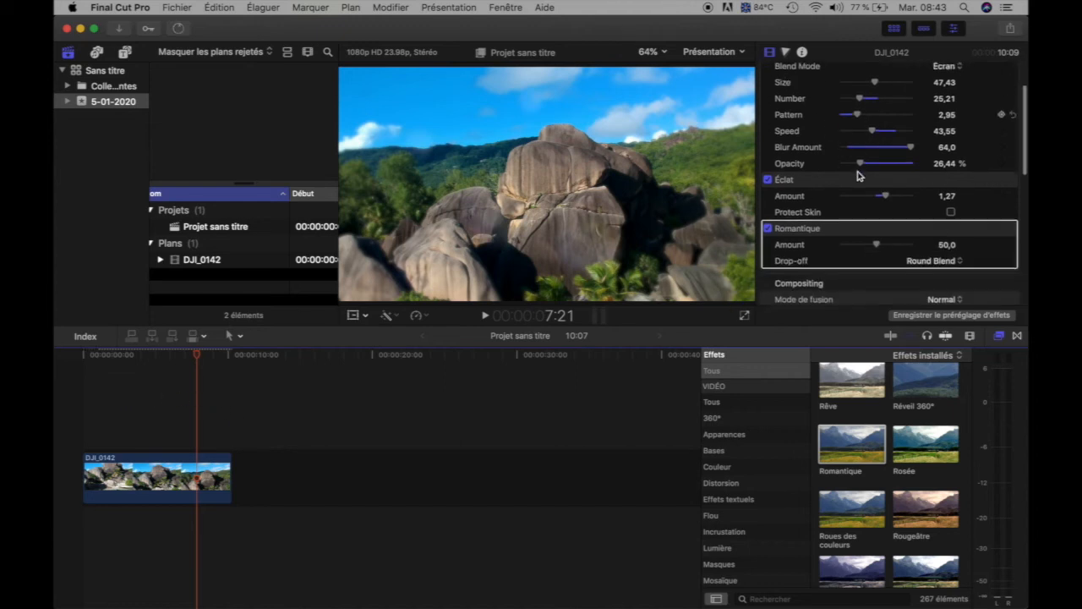
{"action": "scroll", "coordinate": [816, 135], "scroll_direction": "up", "scroll_amount": 3}
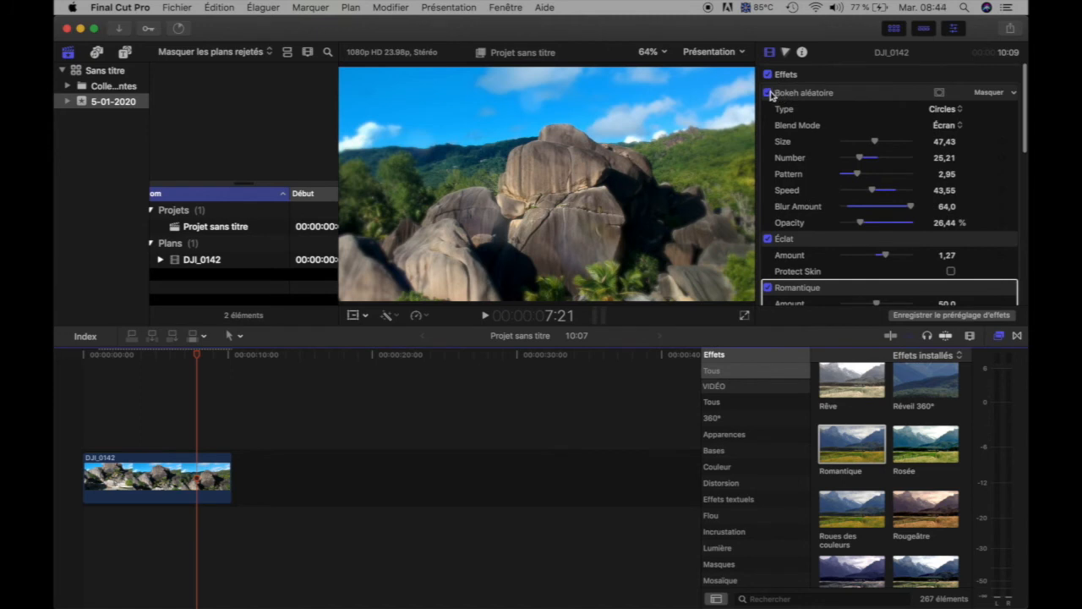
Try Round Drop-off and Elliptical Blend as Romantique's Drop-off type, and return it to Round Blend.
{"action": "scroll", "coordinate": [803, 241], "scroll_direction": "down", "scroll_amount": 6}
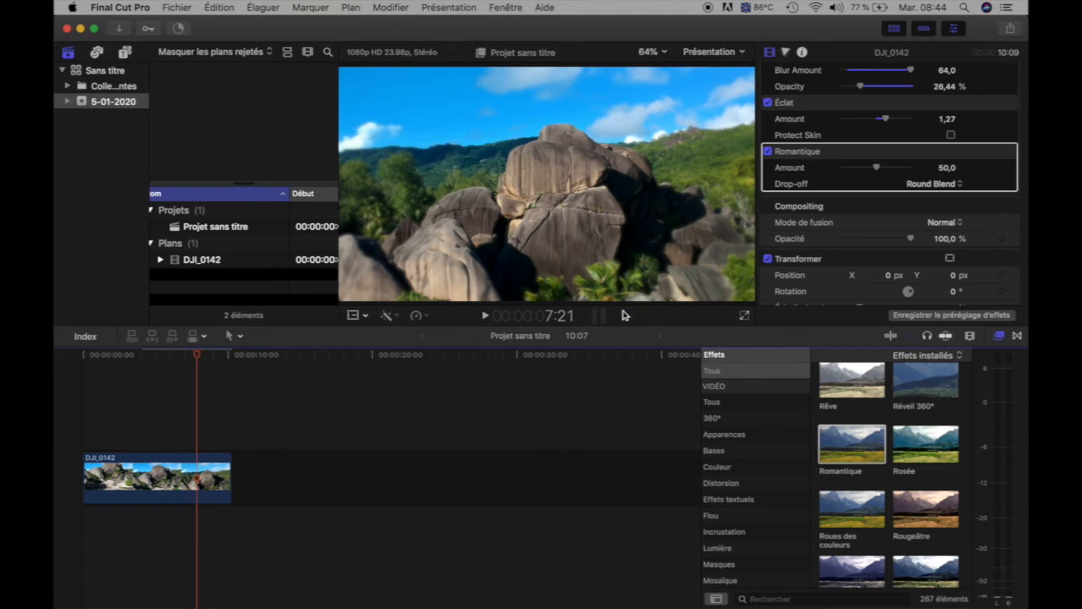
{"action": "left_click", "coordinate": [955, 185]}
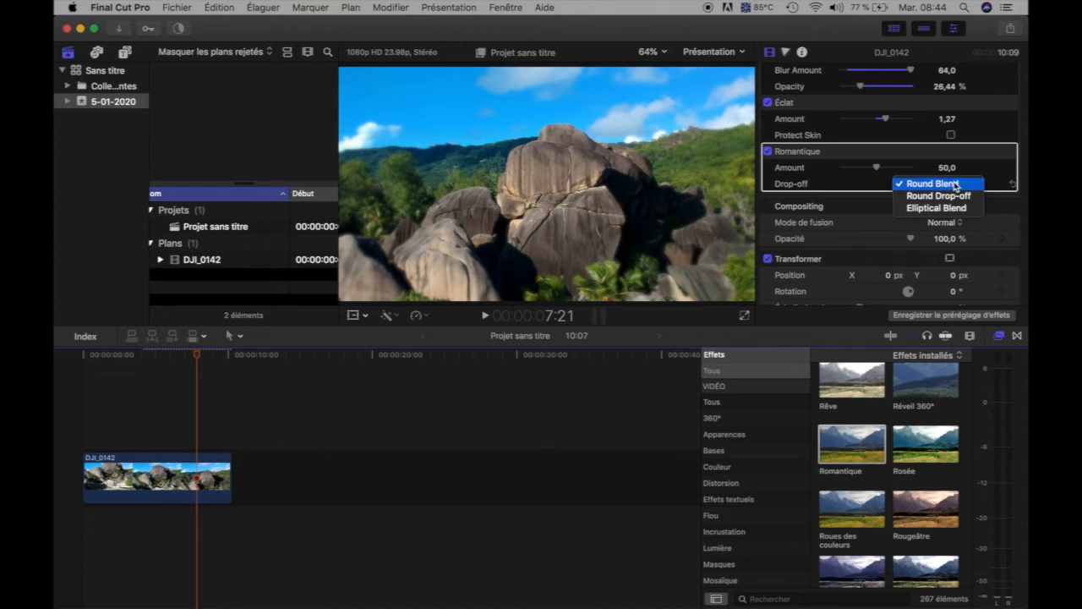
{"action": "left_click", "coordinate": [943, 195]}
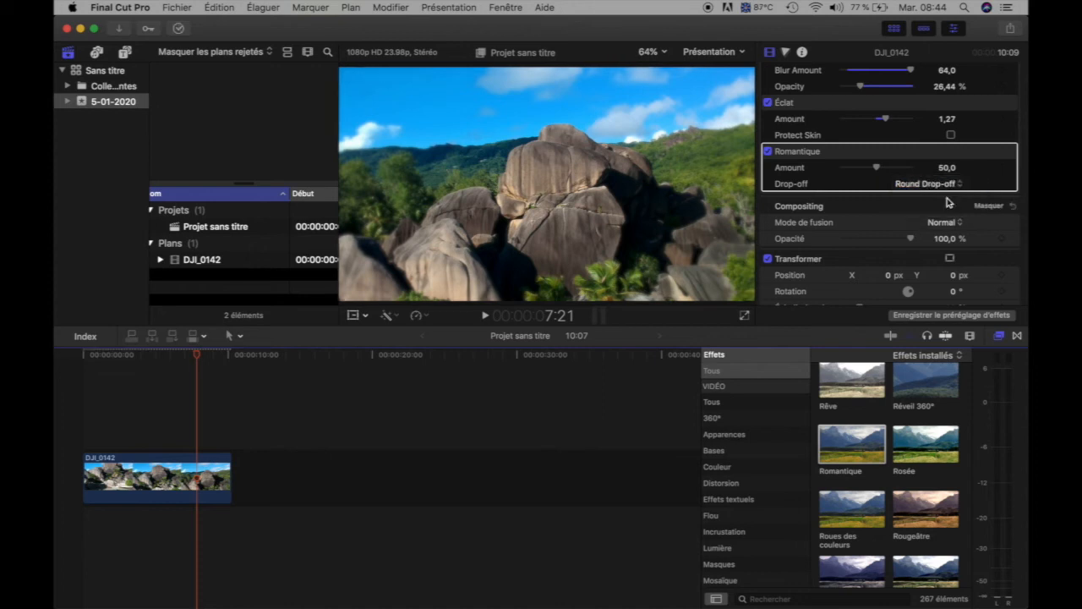
{"action": "left_click", "coordinate": [944, 185]}
{"action": "left_click", "coordinate": [935, 196]}
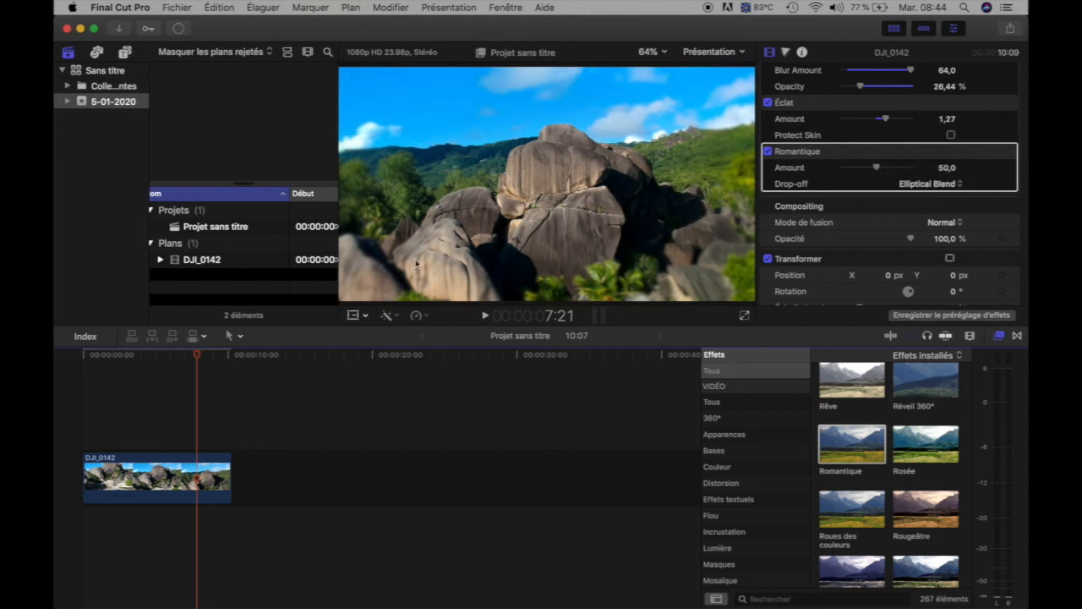
{"action": "left_click", "coordinate": [930, 183]}
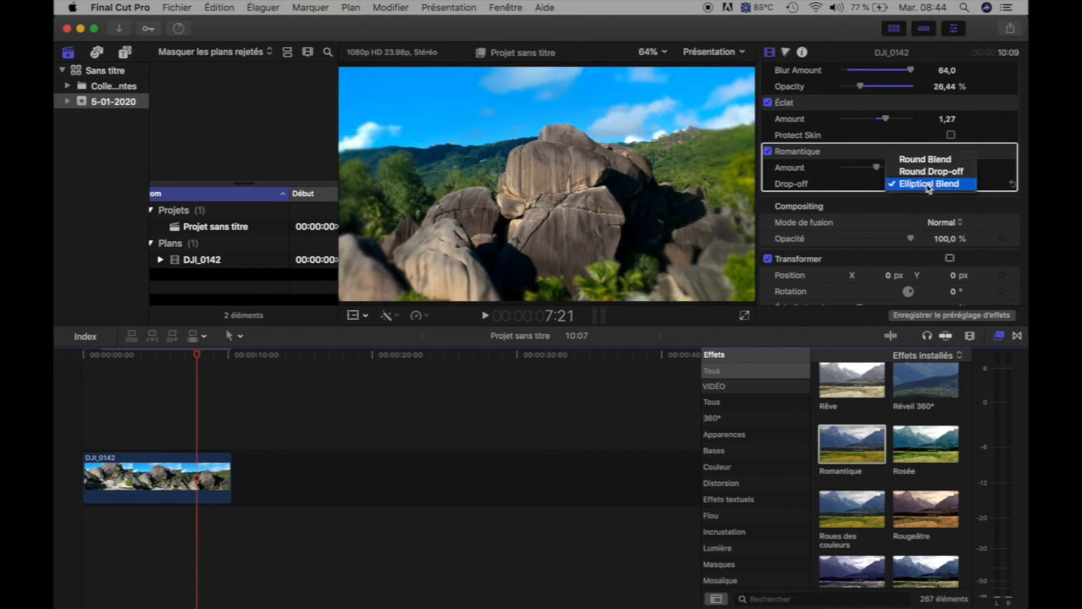
{"action": "left_click", "coordinate": [943, 159]}
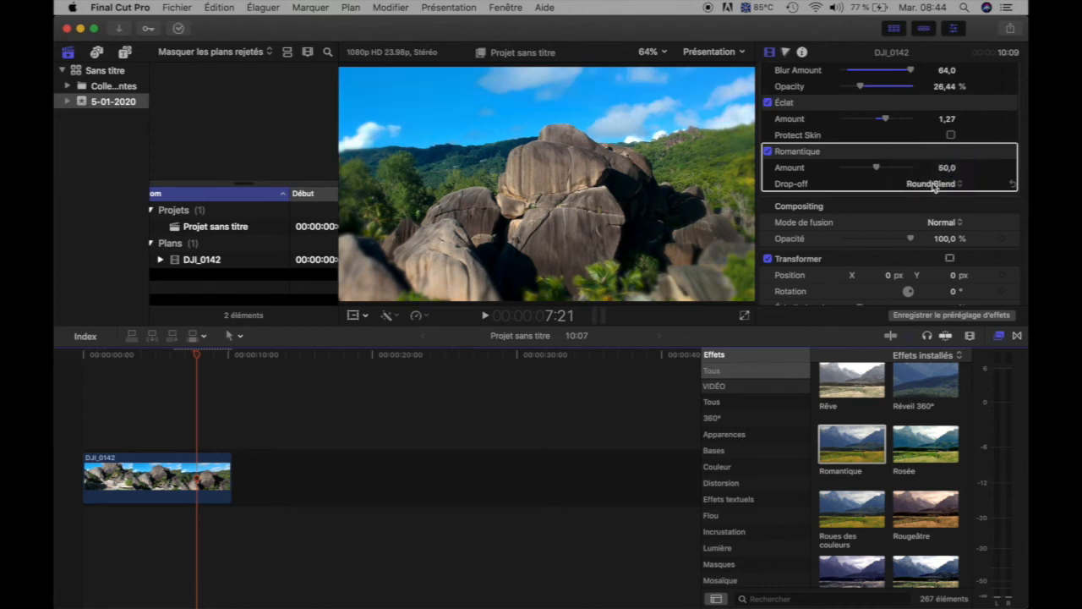
Set Romantique's Drop-off to Round Drop-off, try an Amount of 100,0, and set the Amount to 52,54.
{"action": "left_click", "coordinate": [937, 184]}
{"action": "left_click", "coordinate": [930, 196]}
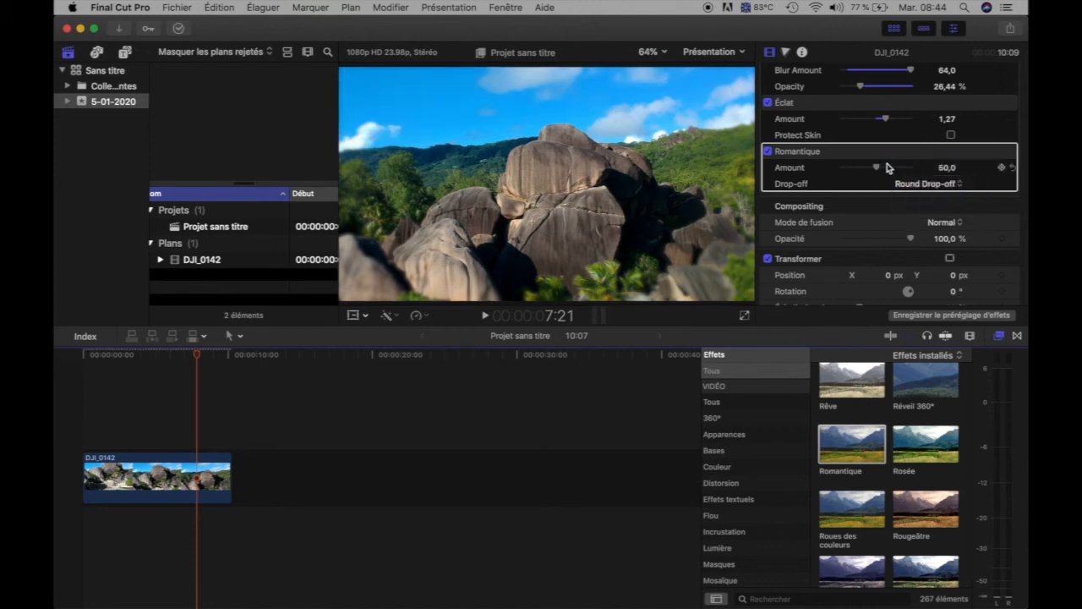
{"action": "left_click_drag", "start_coordinate": [875, 172], "coordinate": [919, 169]}
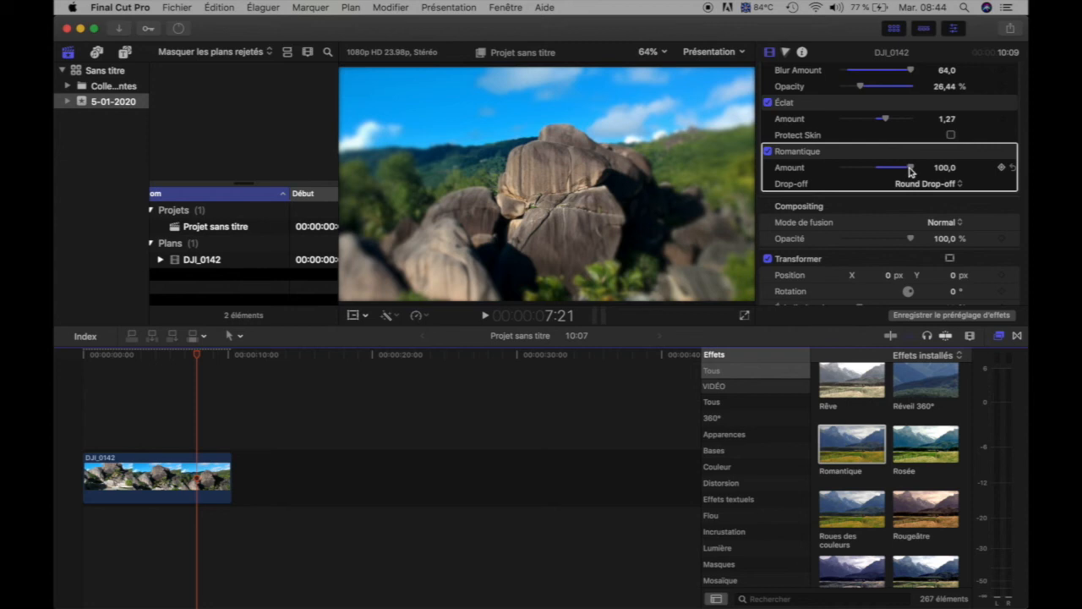
{"action": "left_click_drag", "start_coordinate": [906, 172], "coordinate": [851, 181]}
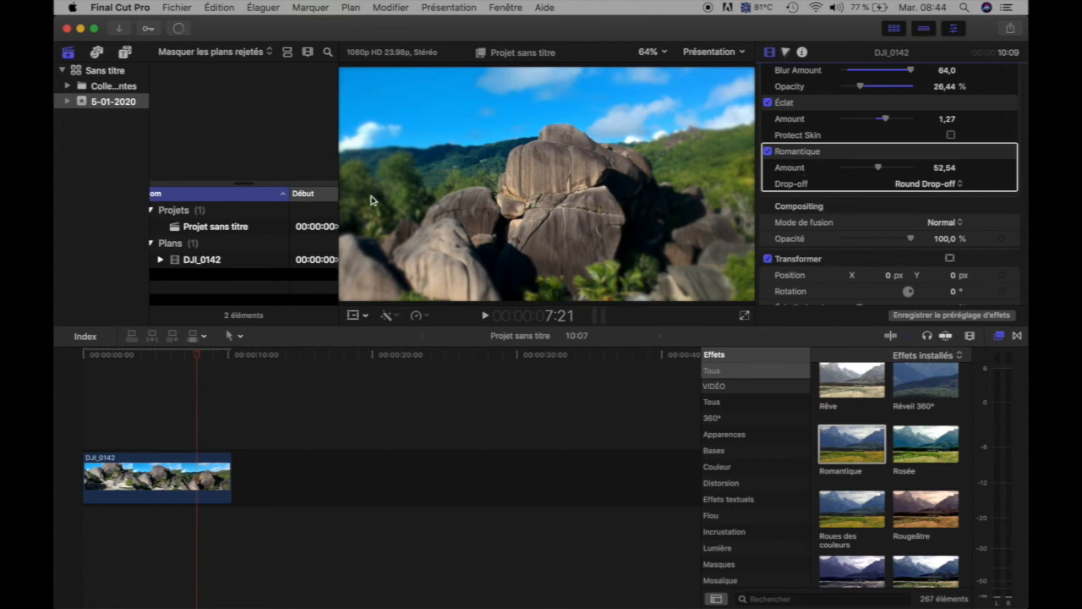
Set Romantique's Drop-off to Round Blend and disable the effect on the clip.
{"action": "left_click", "coordinate": [926, 185]}
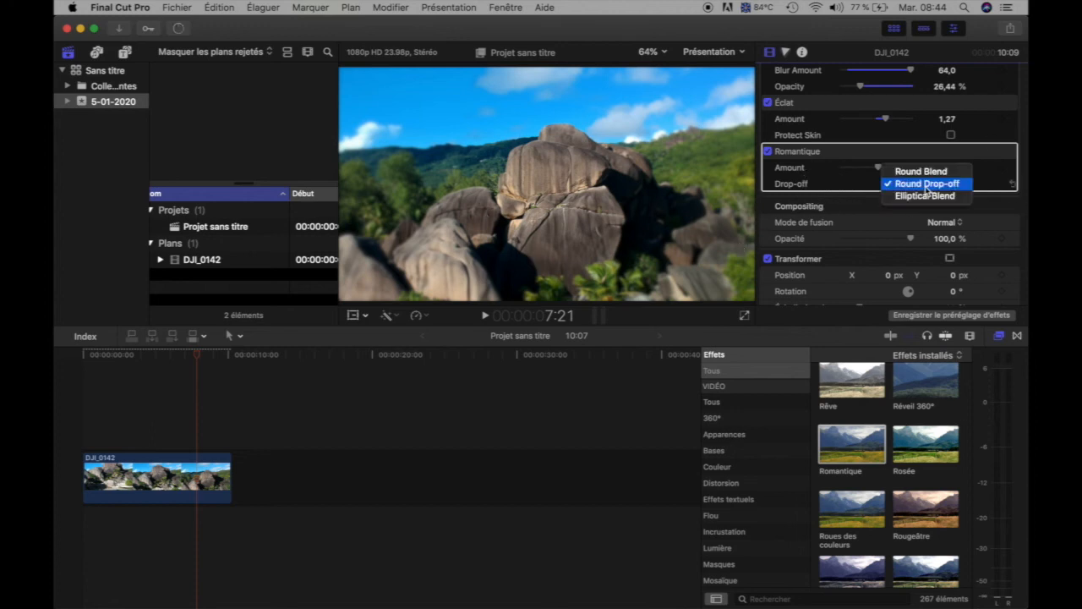
{"action": "left_click", "coordinate": [922, 172]}
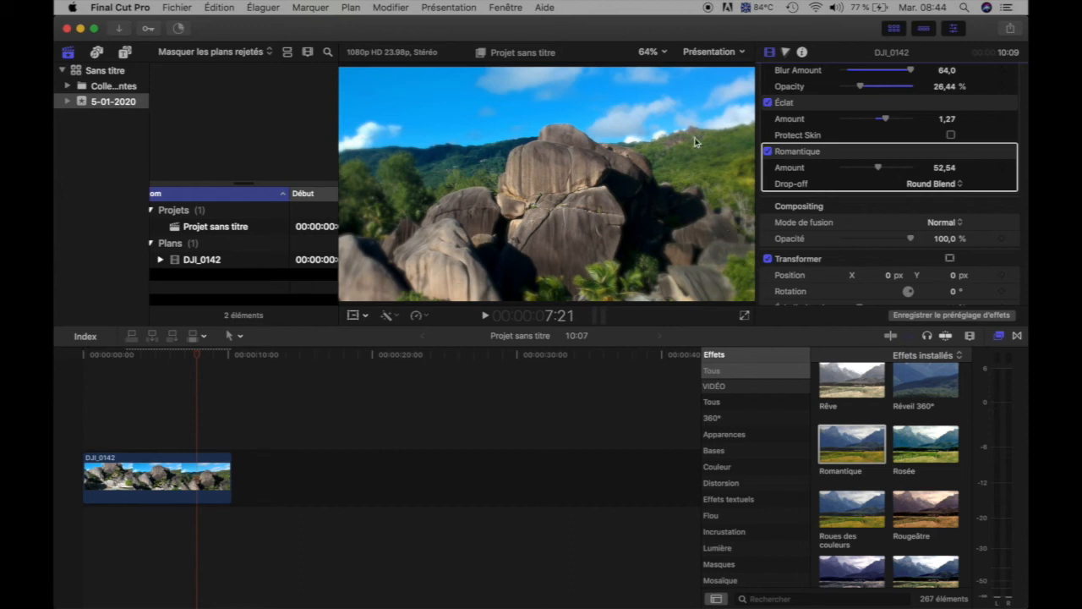
{"action": "left_click", "coordinate": [768, 151]}
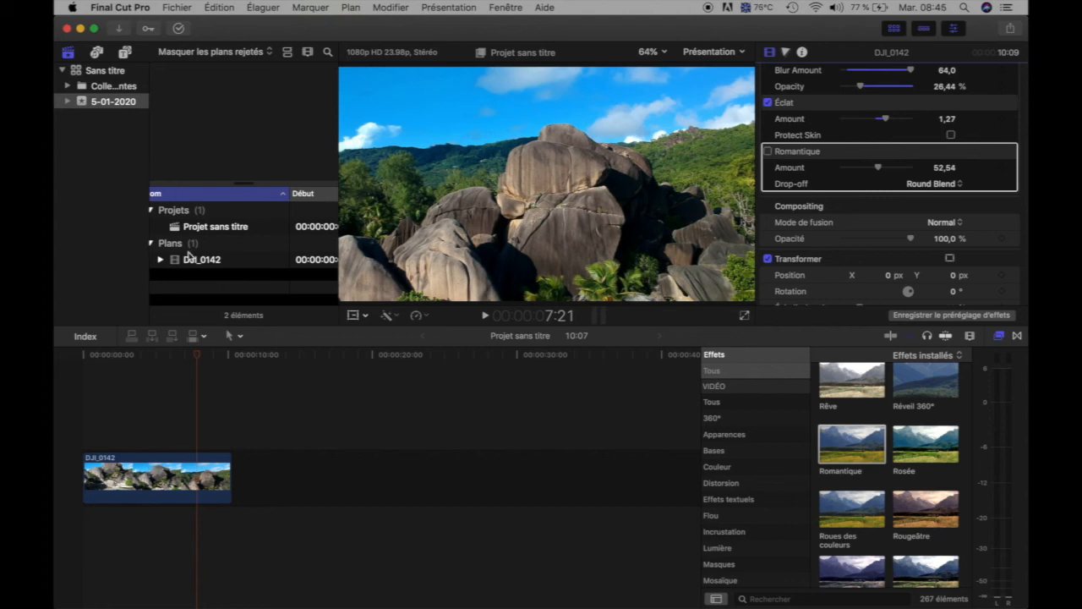
Append a second copy of the DJI_0142 clip to the timeline and compare the image of both clips.
{"action": "left_click_drag", "start_coordinate": [188, 264], "coordinate": [223, 478]}
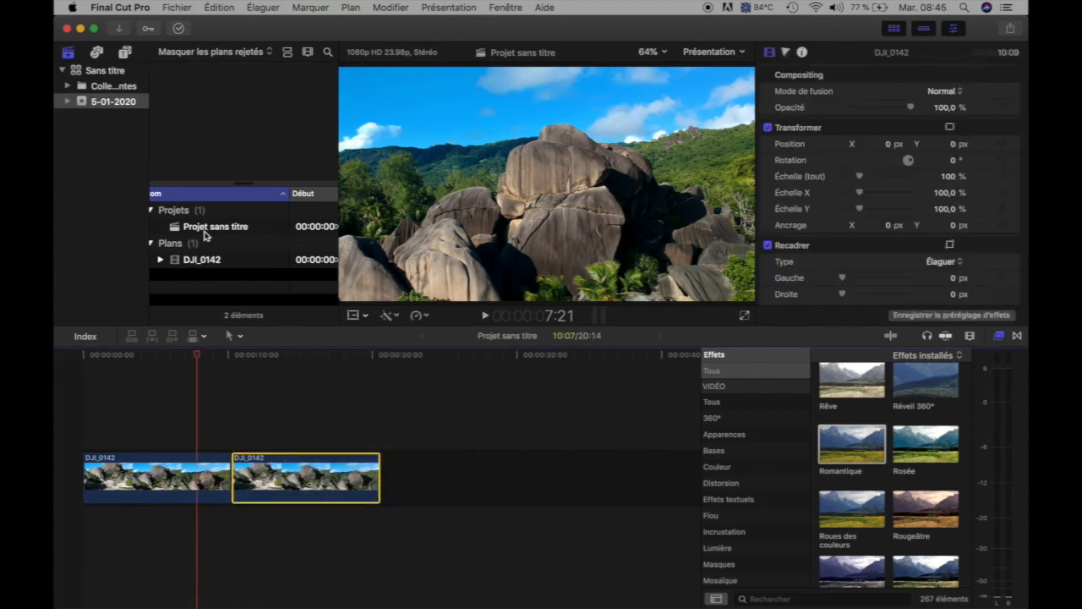
{"action": "left_click", "coordinate": [278, 384]}
{"action": "left_click", "coordinate": [188, 414]}
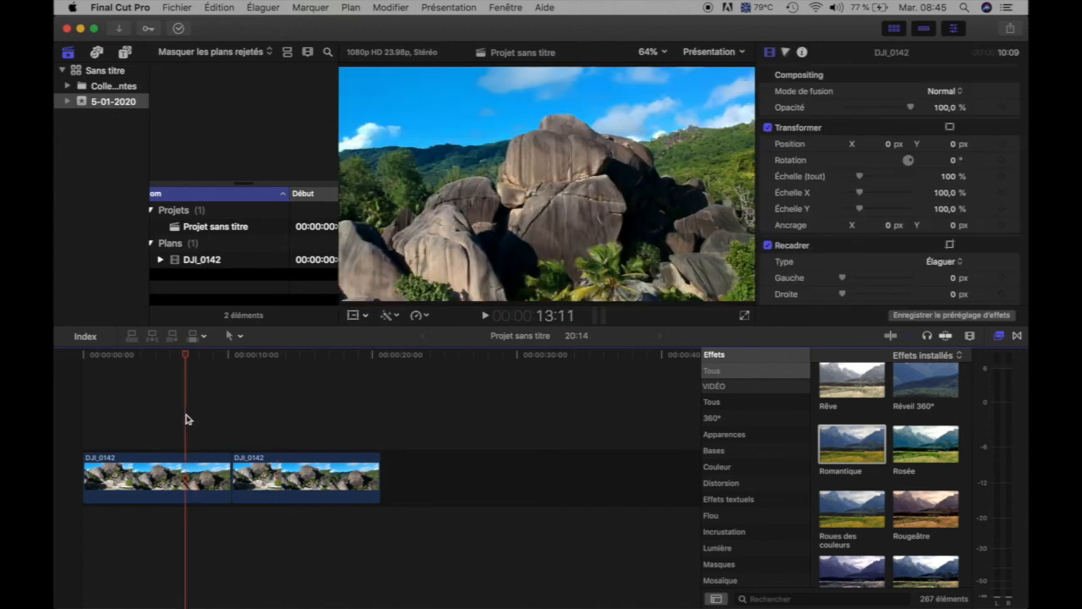
{"action": "left_click", "coordinate": [309, 414]}
{"action": "left_click", "coordinate": [202, 423]}
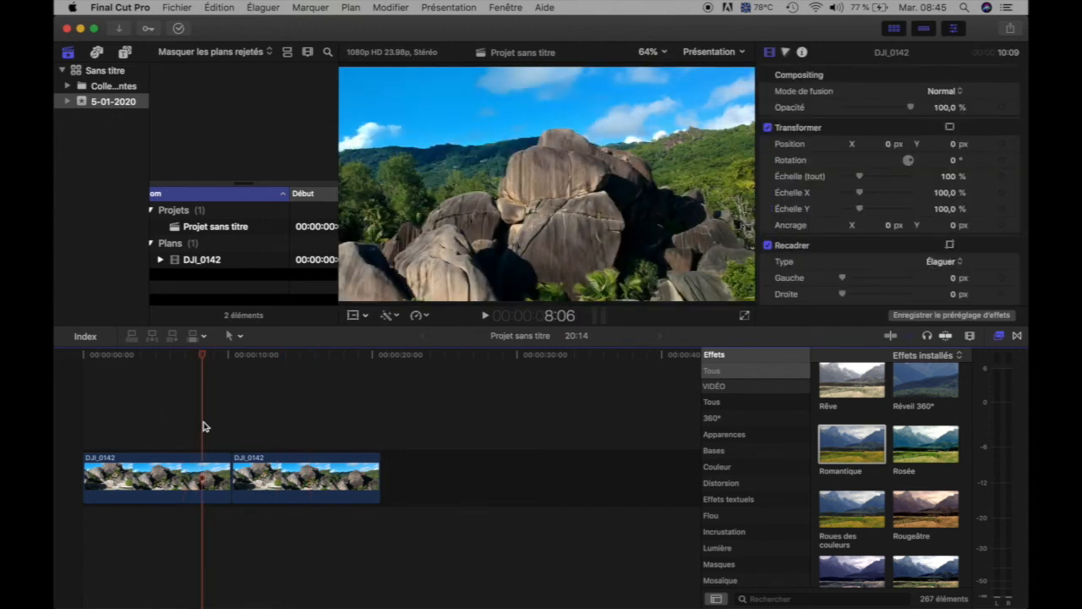
Re-enable the Romantique effect on the first DJI_0142 clip.
{"action": "scroll", "coordinate": [852, 225], "scroll_direction": "down", "scroll_amount": 1}
{"action": "scroll", "coordinate": [851, 224], "scroll_direction": "down", "scroll_amount": 3}
{"action": "left_click", "coordinate": [769, 248]}
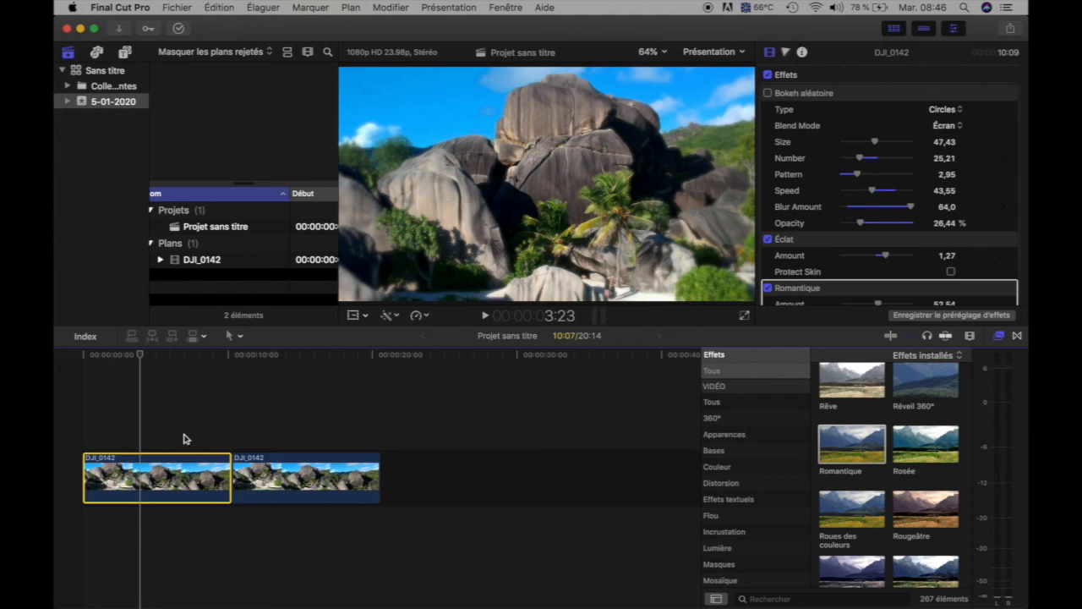
Append a third copy of DJI_0142 to the timeline and select the second and third clips together.
{"action": "left_click", "coordinate": [304, 479]}
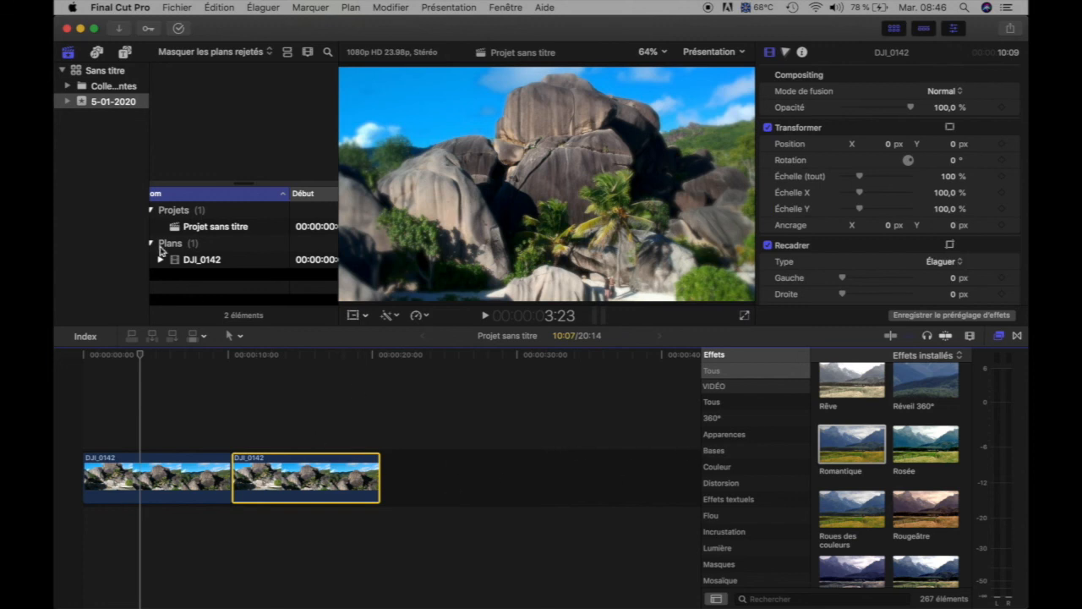
{"action": "left_click_drag", "start_coordinate": [189, 261], "coordinate": [524, 473]}
{"action": "left_click_drag", "start_coordinate": [313, 415], "coordinate": [472, 476]}
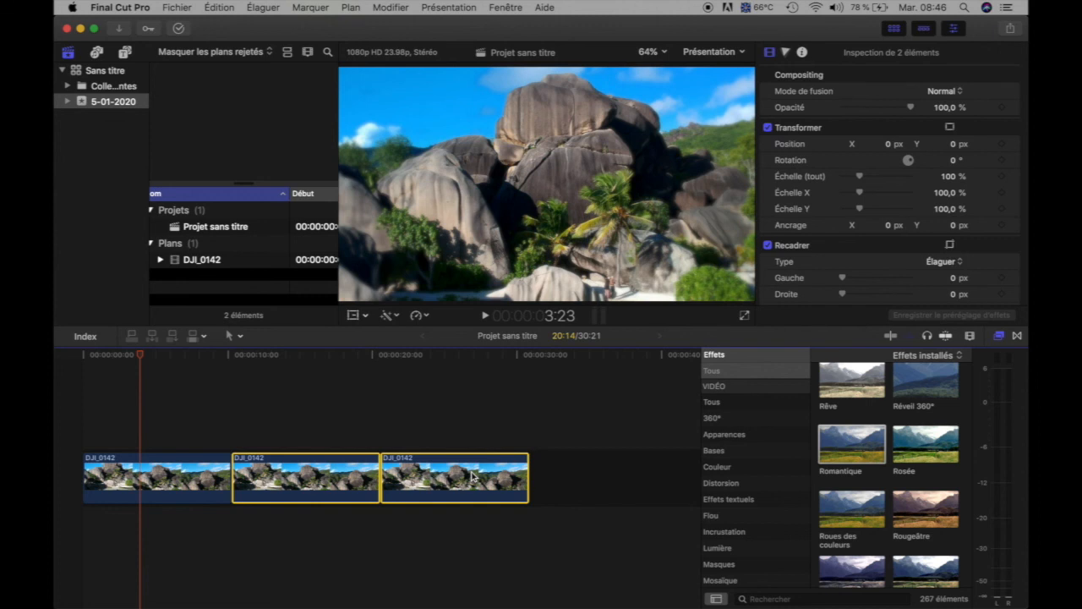
Paste only the Éclat attribute from the first clip onto the two selected clips, excluding Bokeh aléatoire and Romantique.
{"action": "key", "text": "shift+super+v"}
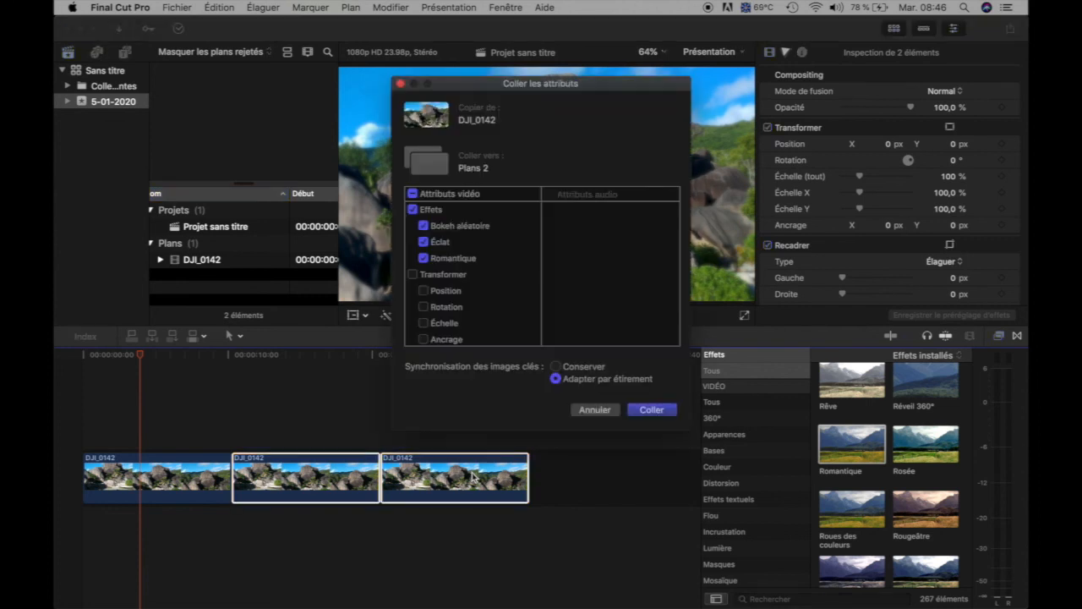
{"action": "scroll", "coordinate": [477, 266], "scroll_direction": "down", "scroll_amount": 2}
{"action": "scroll", "coordinate": [477, 264], "scroll_direction": "up", "scroll_amount": 2}
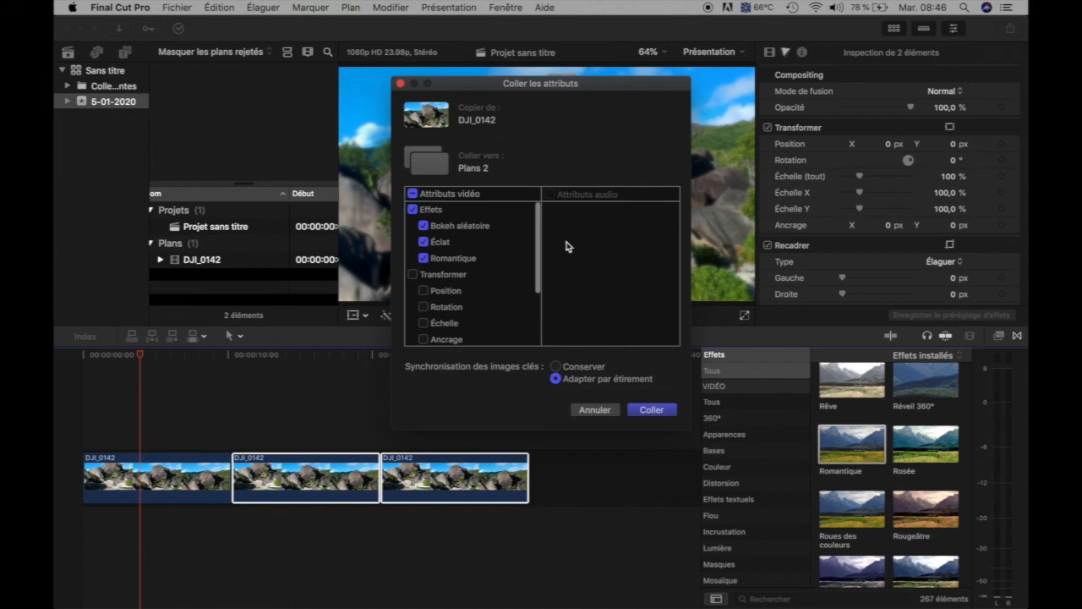
{"action": "scroll", "coordinate": [484, 288], "scroll_direction": "down", "scroll_amount": 1}
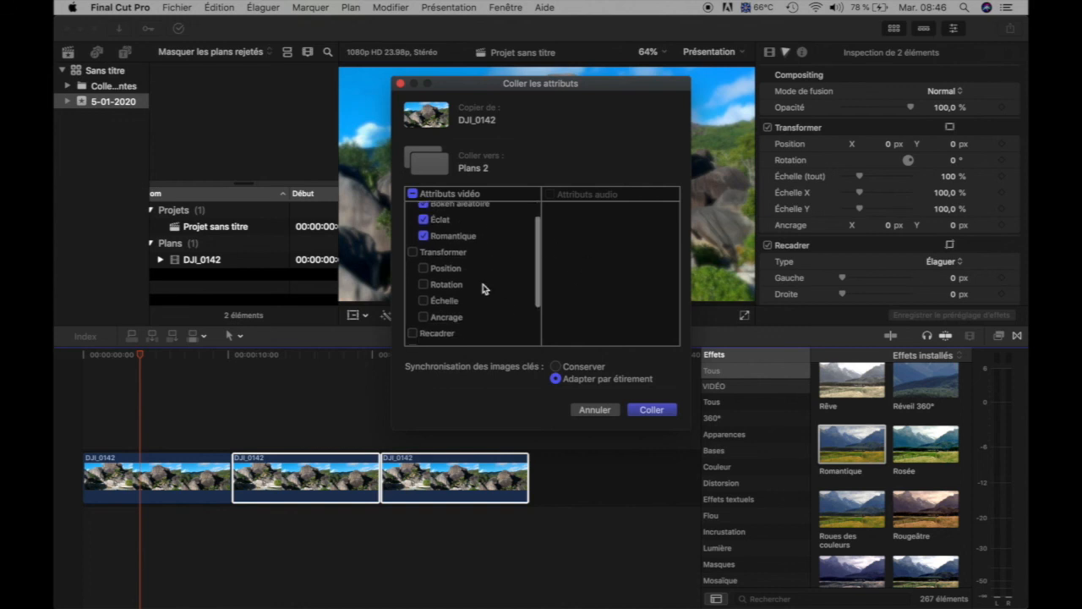
{"action": "scroll", "coordinate": [485, 288], "scroll_direction": "up", "scroll_amount": 1}
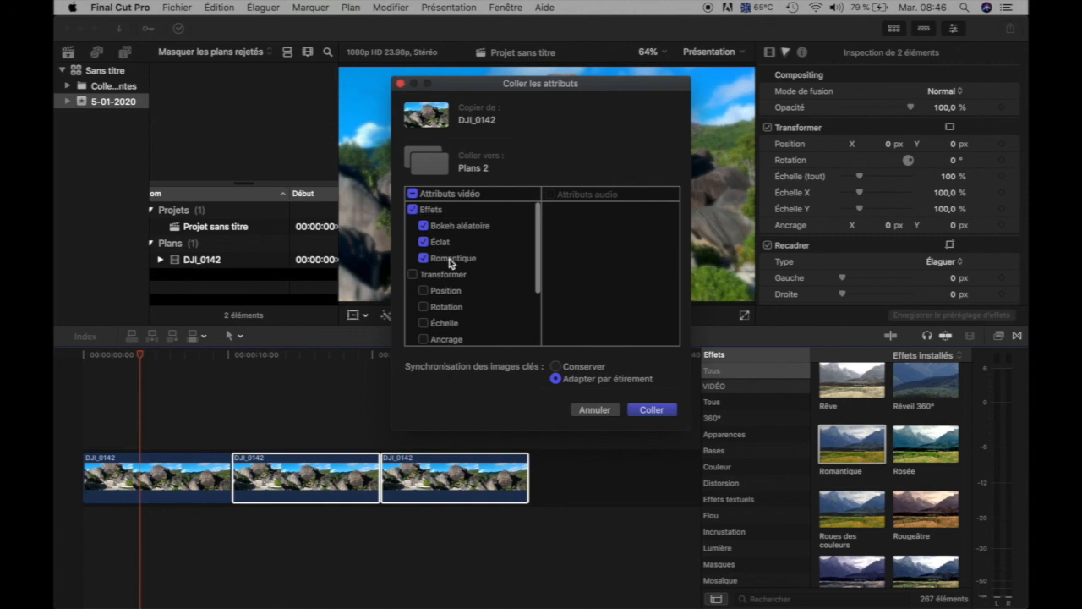
{"action": "left_click", "coordinate": [425, 292]}
{"action": "left_click", "coordinate": [424, 292]}
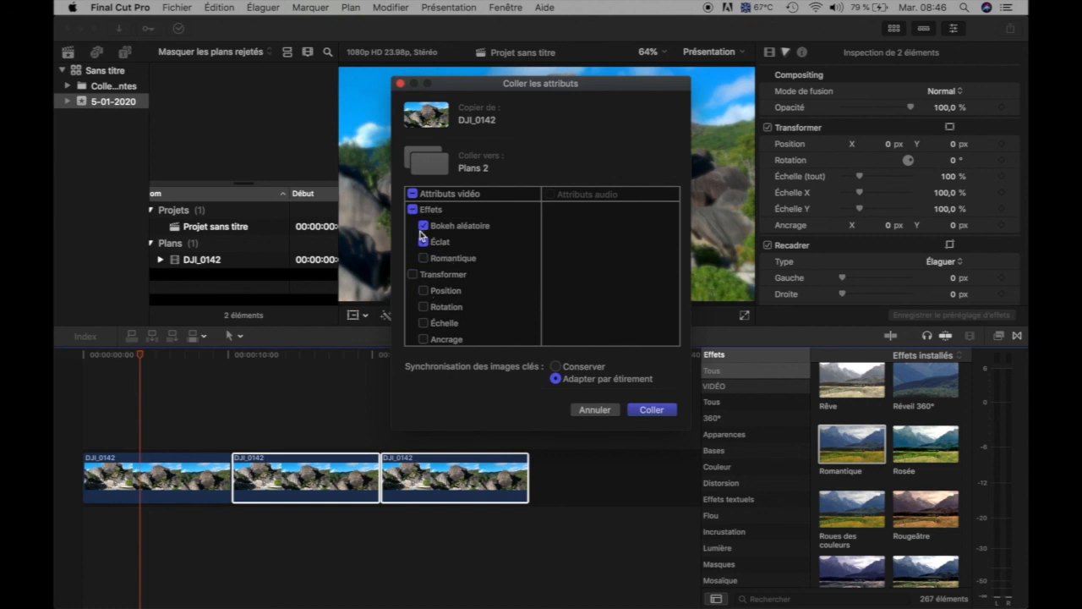
{"action": "left_click", "coordinate": [651, 410]}
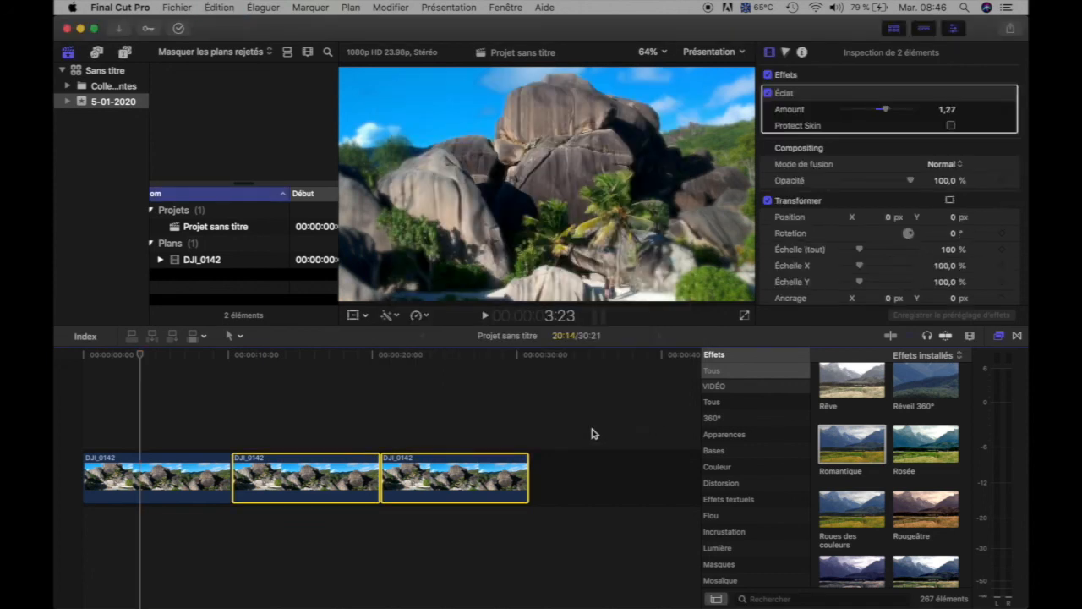
Check the pasted Éclat effect and its settings on the second and third clips.
{"action": "left_click", "coordinate": [335, 432]}
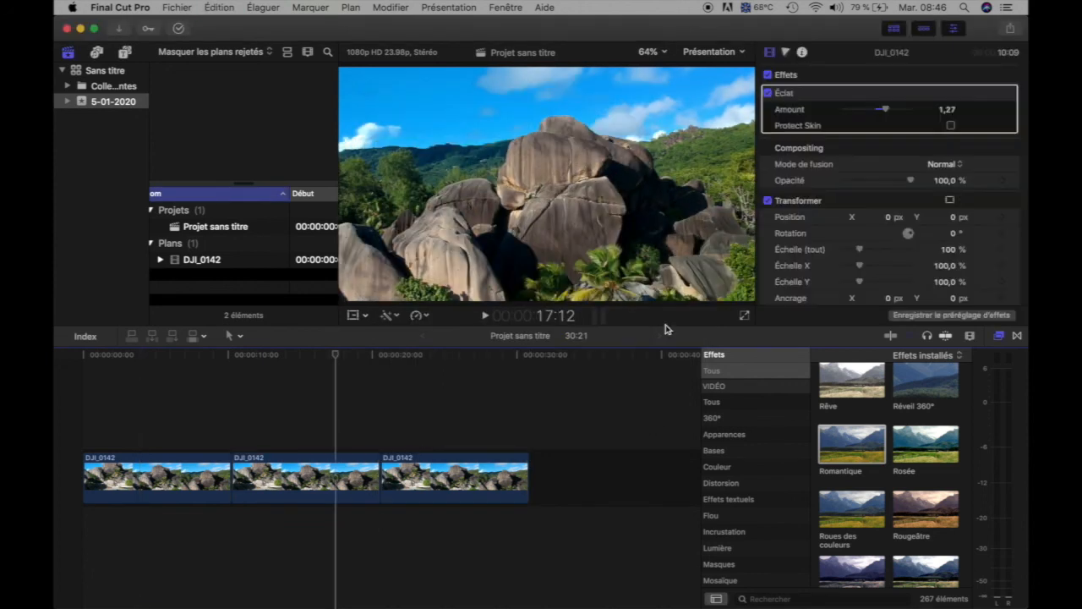
{"action": "left_click", "coordinate": [499, 488]}
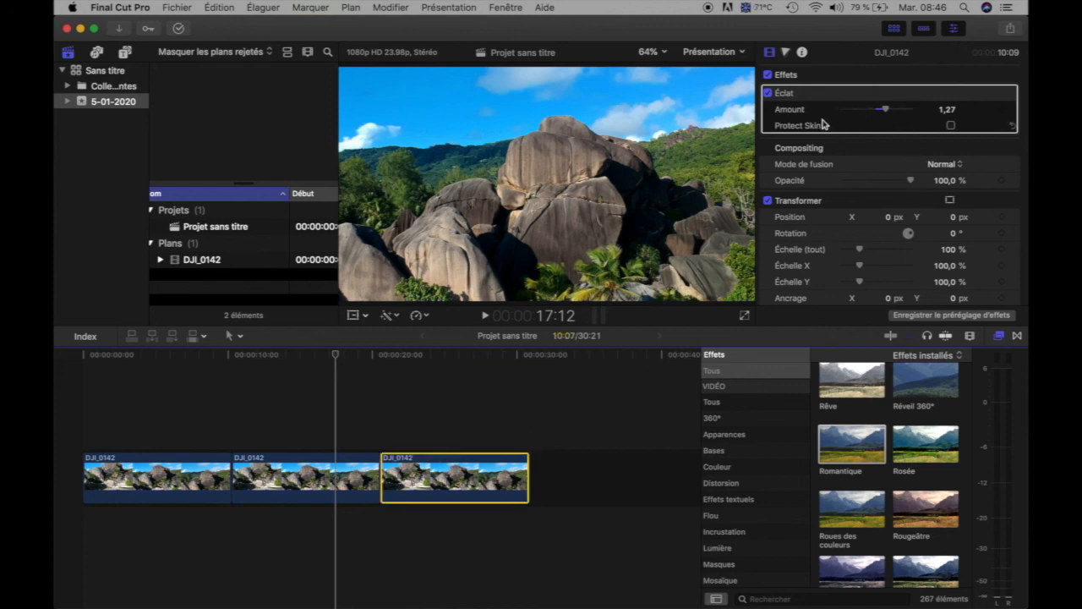
{"action": "left_click", "coordinate": [362, 476]}
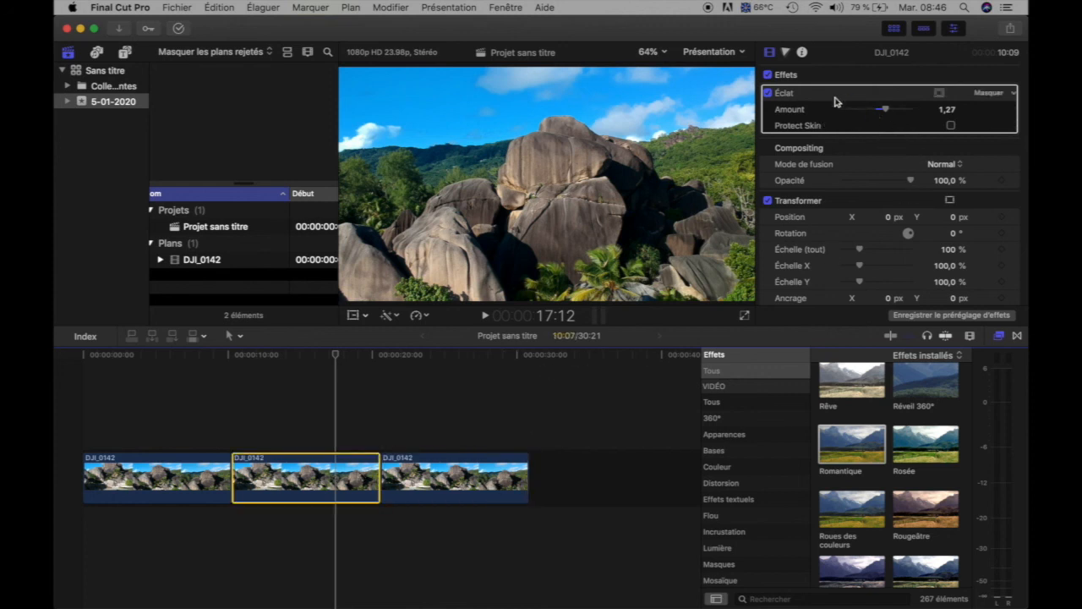